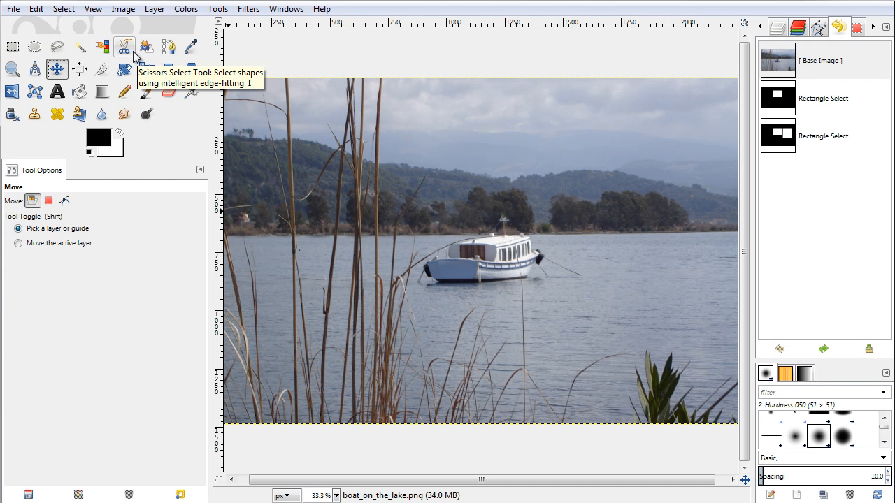
click(218, 9)
mouse_move(235, 25)
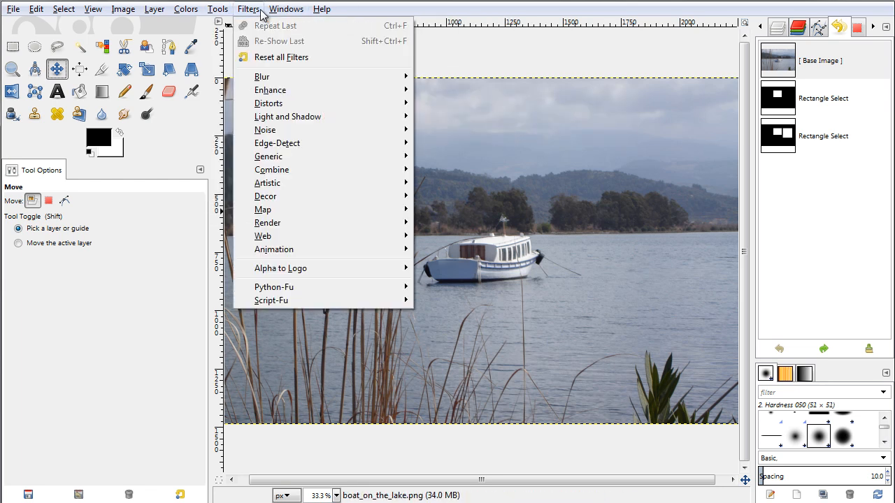
click(531, 146)
right_click(526, 146)
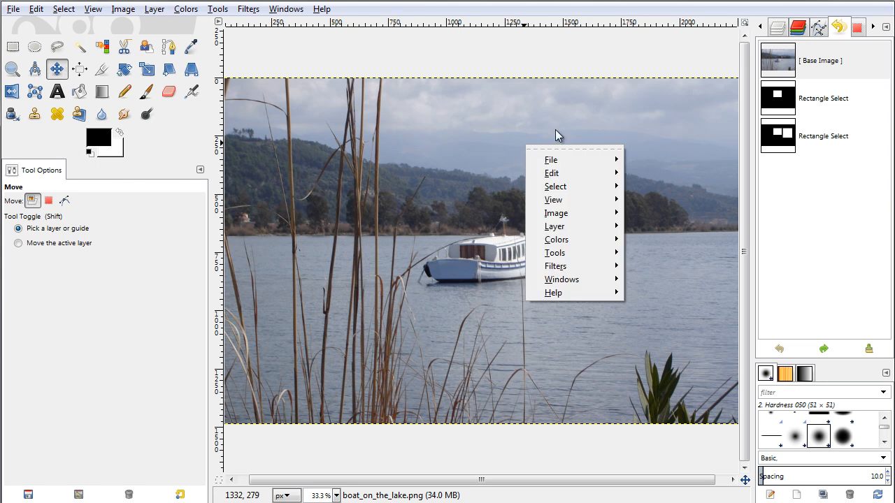
mouse_move(609, 163)
mouse_move(590, 256)
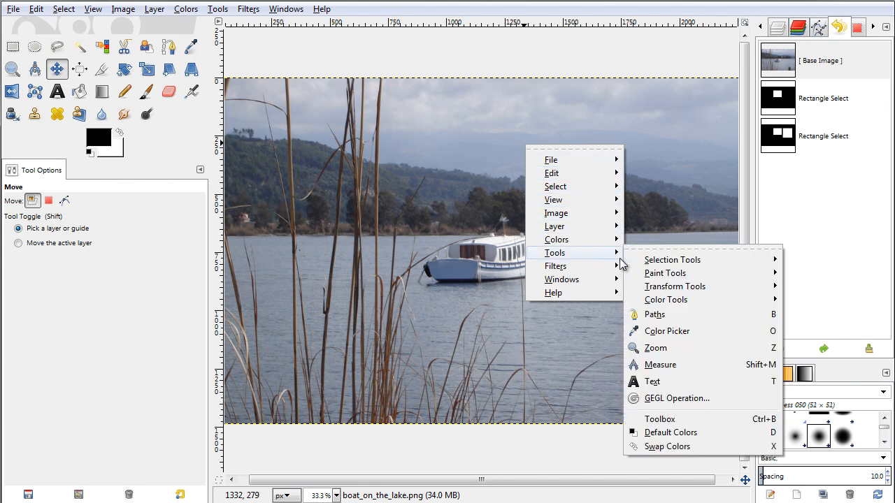
mouse_move(692, 265)
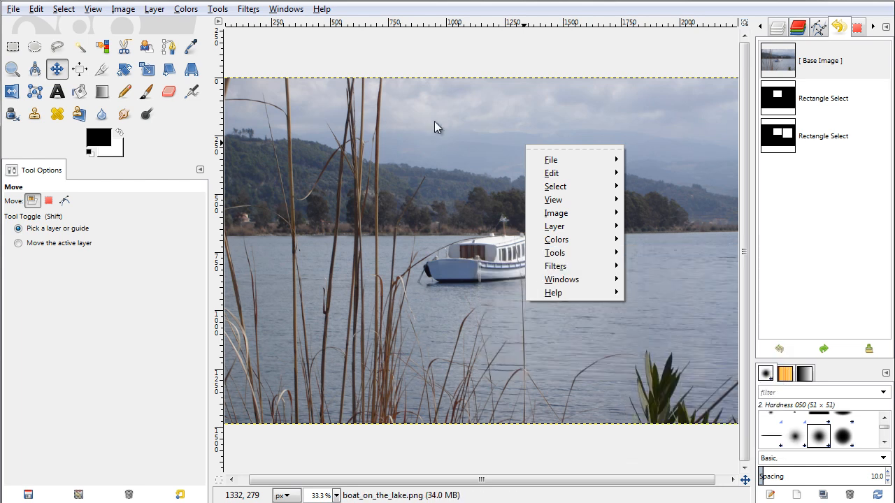
click(416, 158)
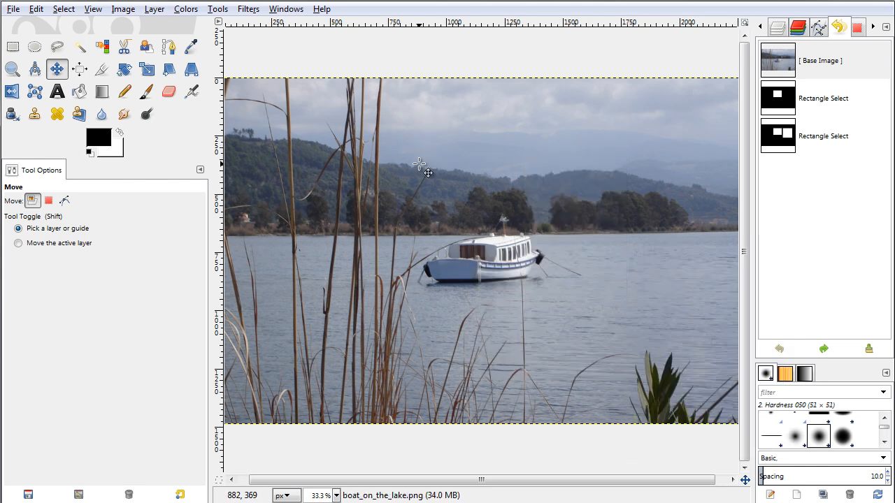
Make a rounded rectangle selection about 909 × 408 px over the boat's roof and the far shore, with a corner radius of 79.
click(13, 49)
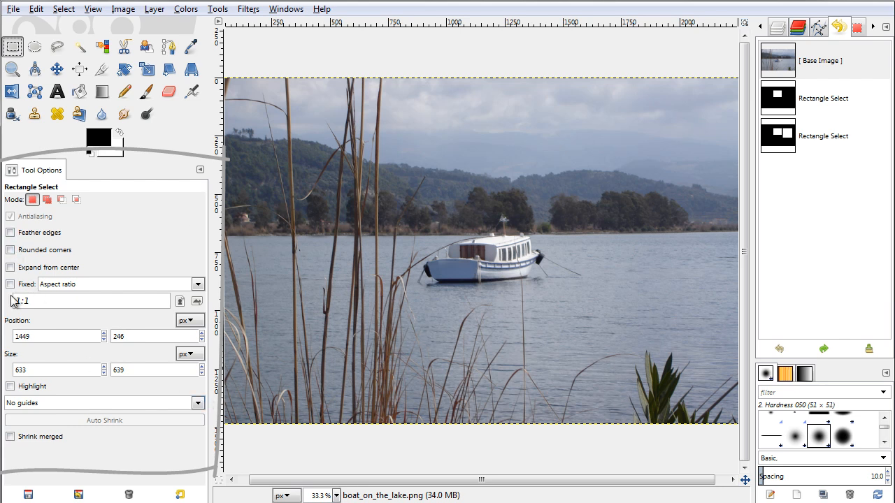
click(10, 250)
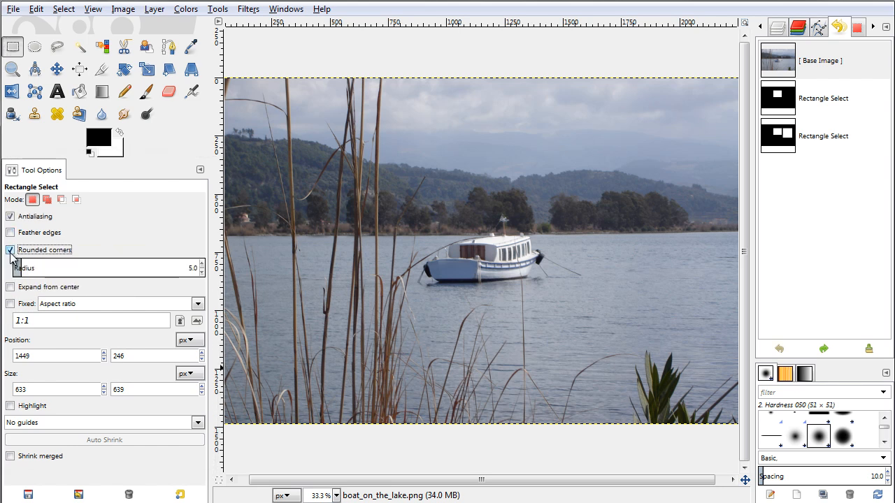
drag(419, 164, 629, 258)
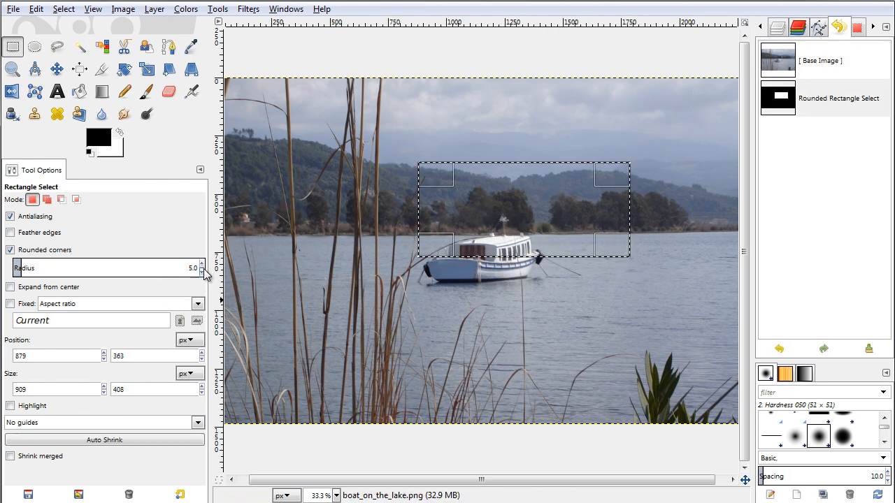
drag(201, 264, 207, 233)
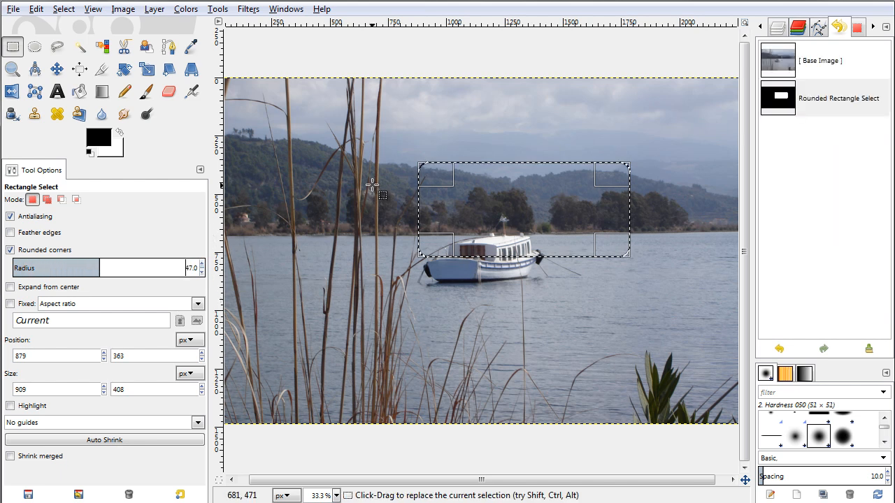
drag(203, 269, 209, 254)
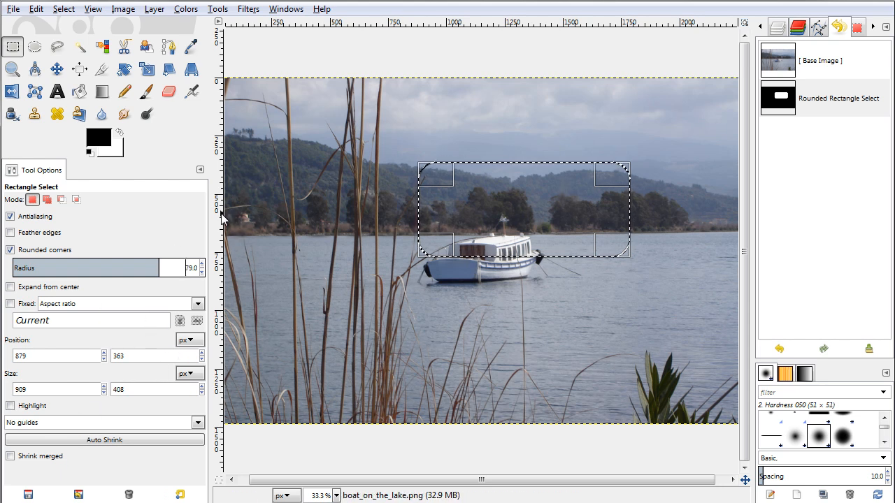
Replace the selection with a square-cornered rectangle about 1002 × 741 px around the boat, hills and lower sky.
click(33, 49)
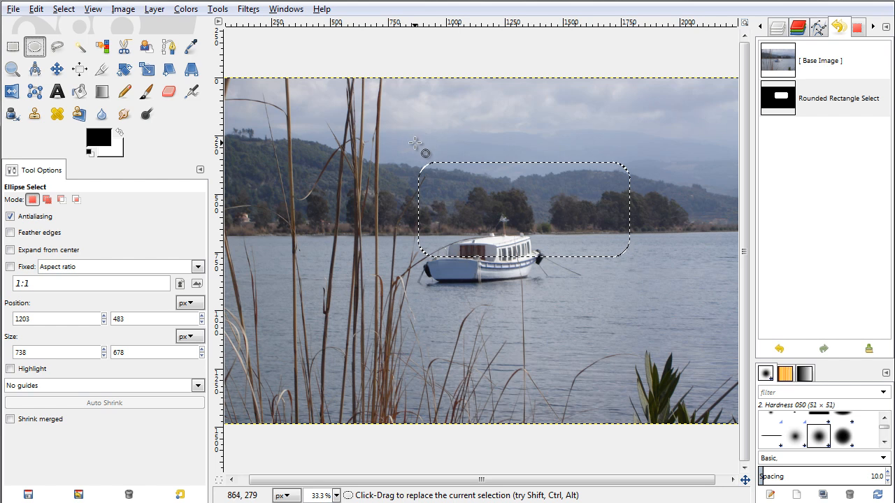
click(12, 49)
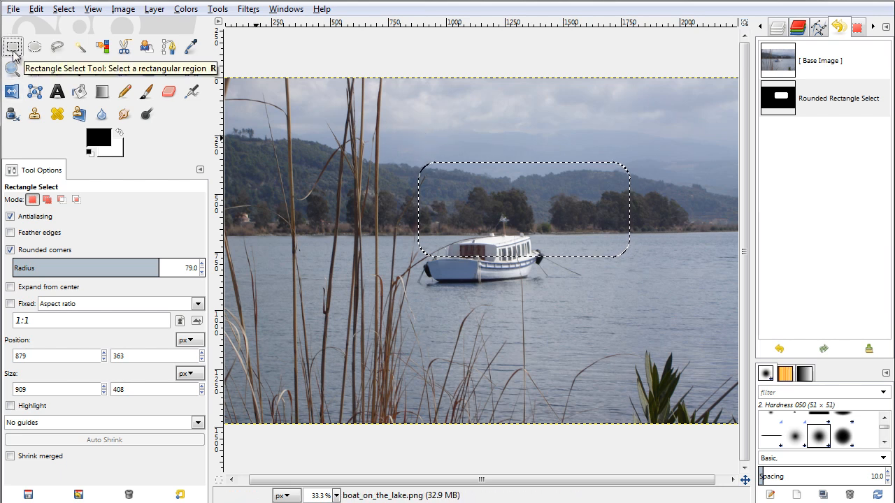
click(10, 250)
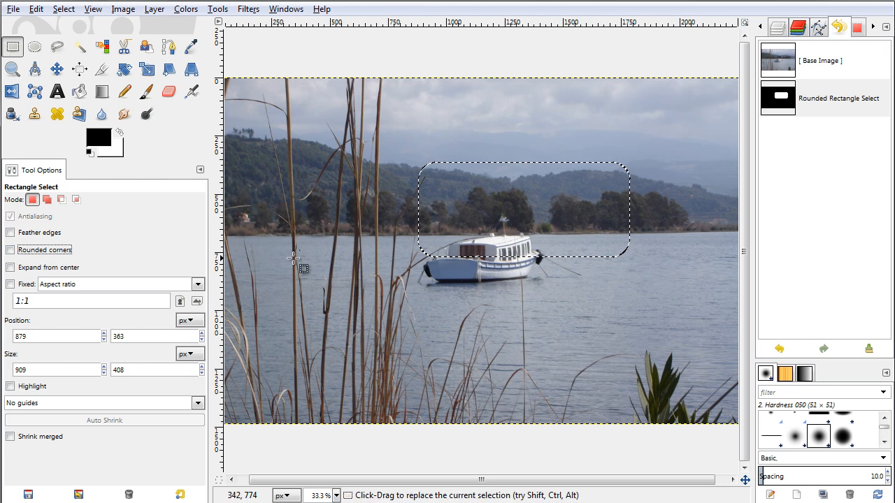
click(399, 130)
drag(399, 130, 634, 304)
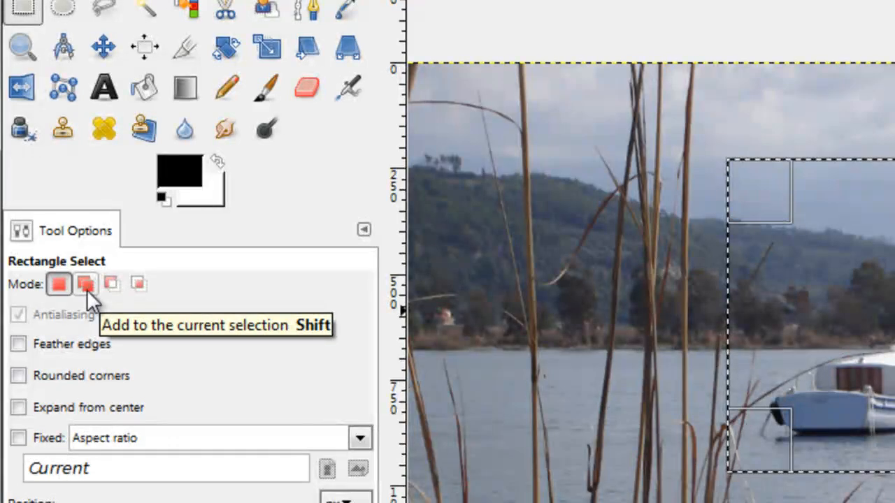
Add an overlapping rectangle about 837 × 405 px over the sky and hills to the selection and show the selection mask.
click(85, 286)
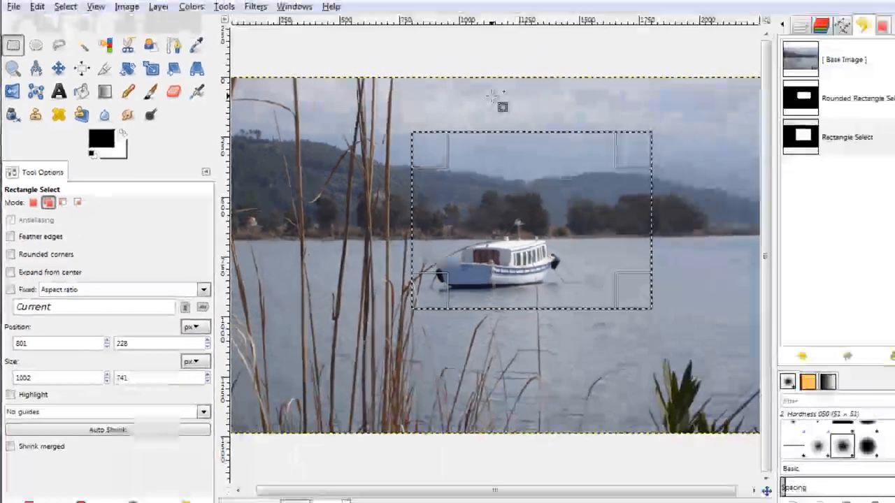
drag(497, 99, 699, 196)
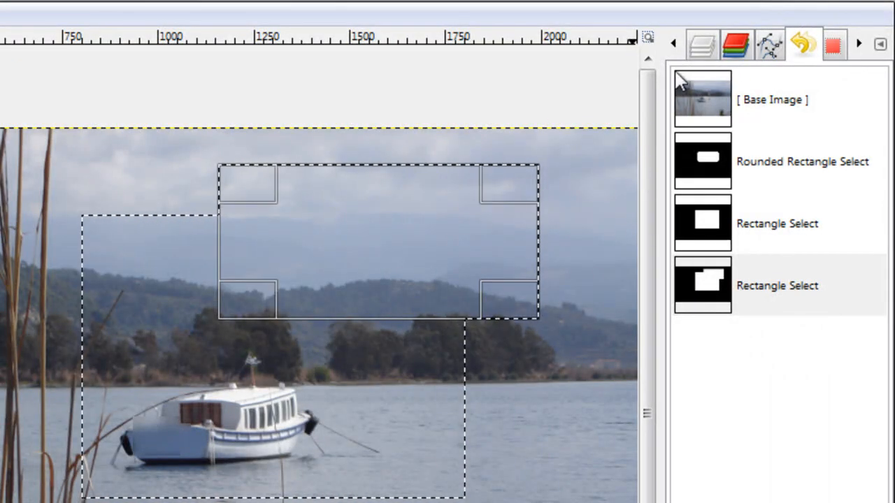
click(834, 47)
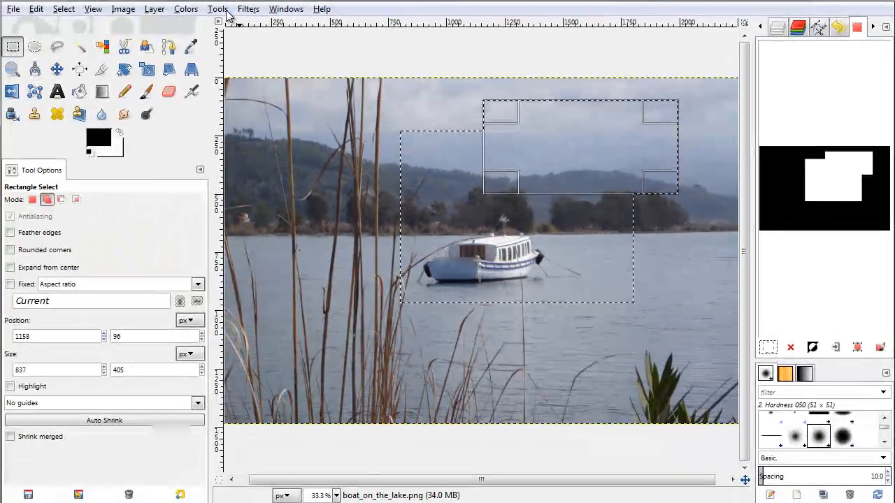
Preview a Hue-Saturation hue shift of 173 inside the selection and discard the adjustment.
click(183, 9)
mouse_move(300, 68)
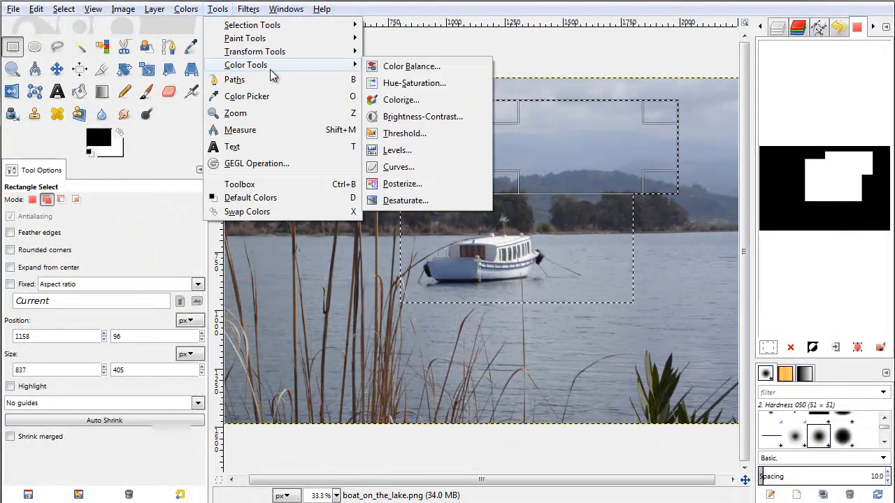
click(445, 83)
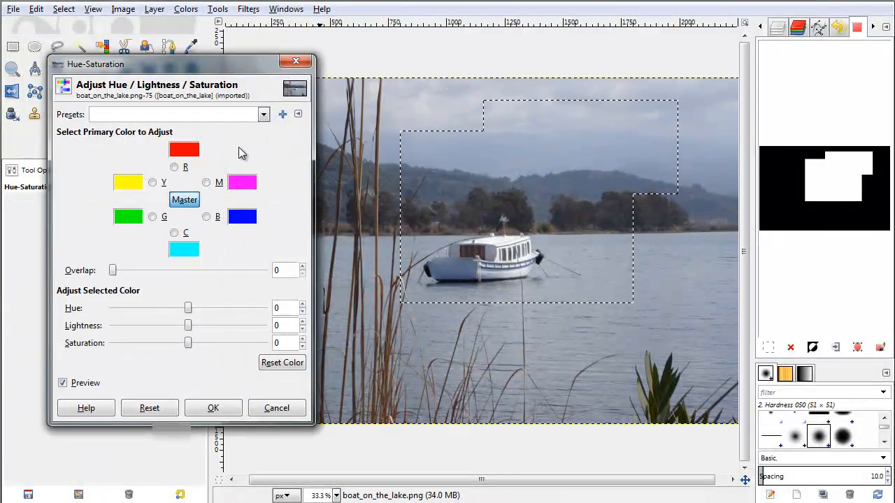
drag(194, 316, 263, 312)
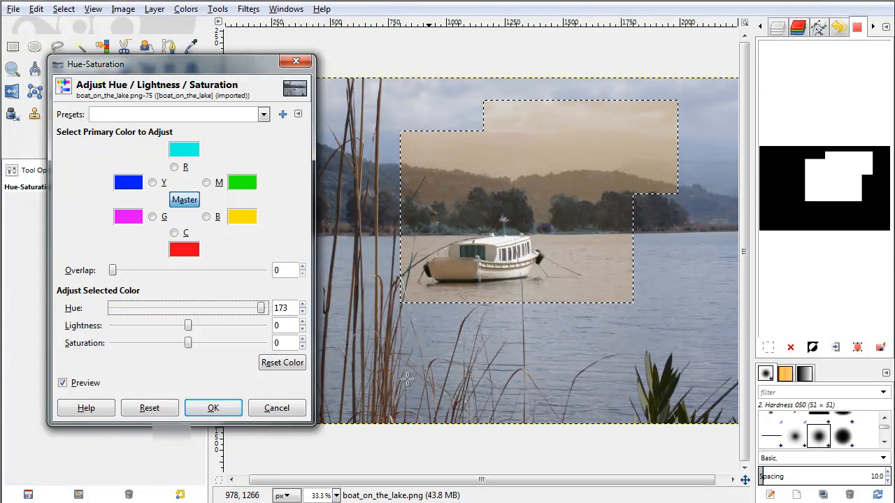
click(297, 62)
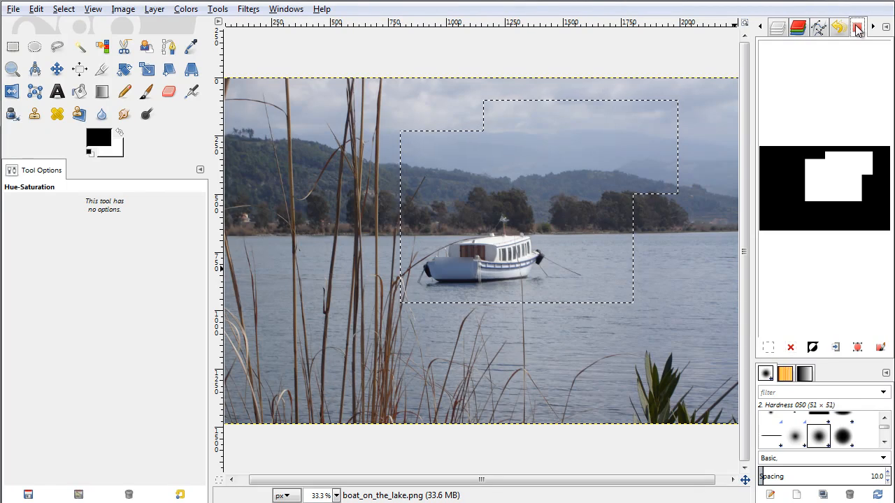
Convert the selection to a path and activate that path for anchor editing.
click(858, 349)
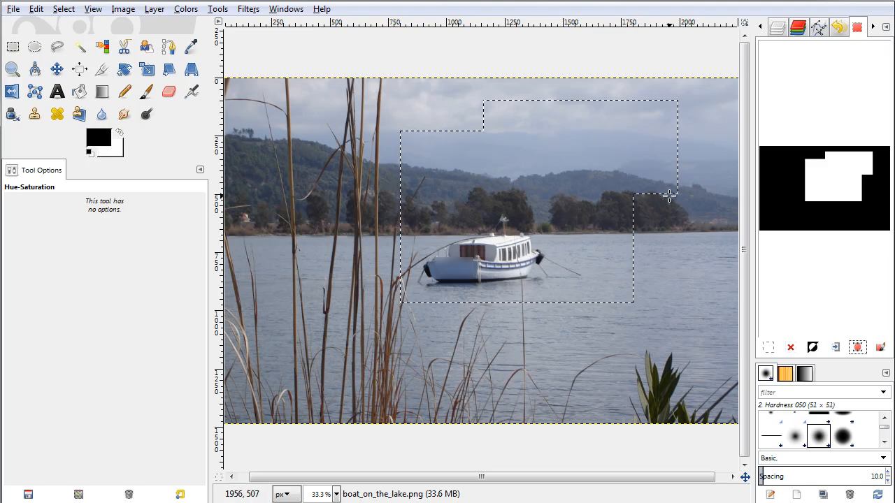
click(821, 29)
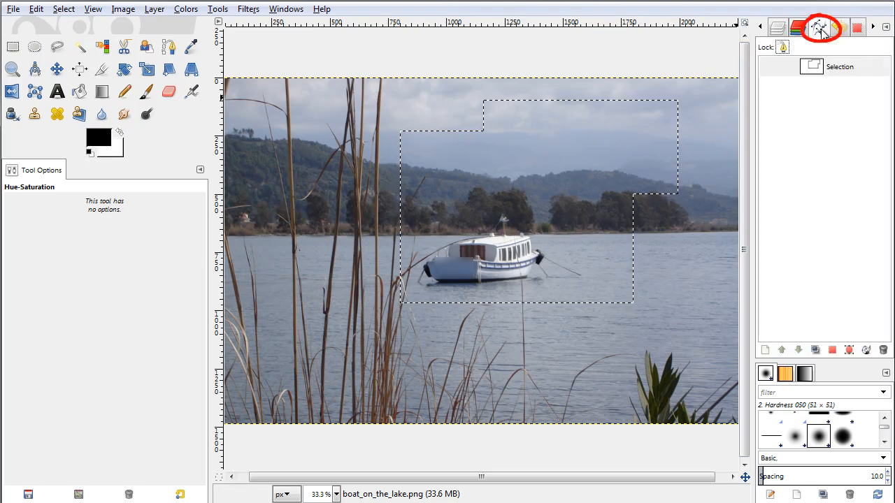
click(822, 72)
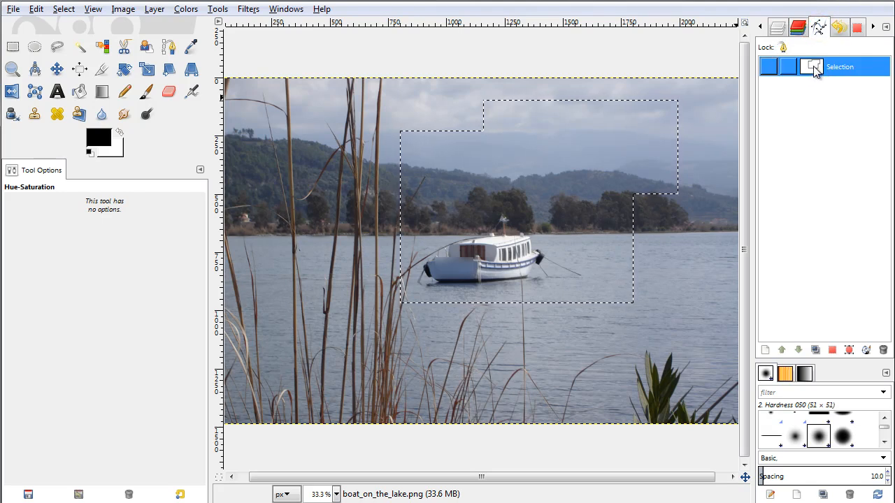
double_click(813, 67)
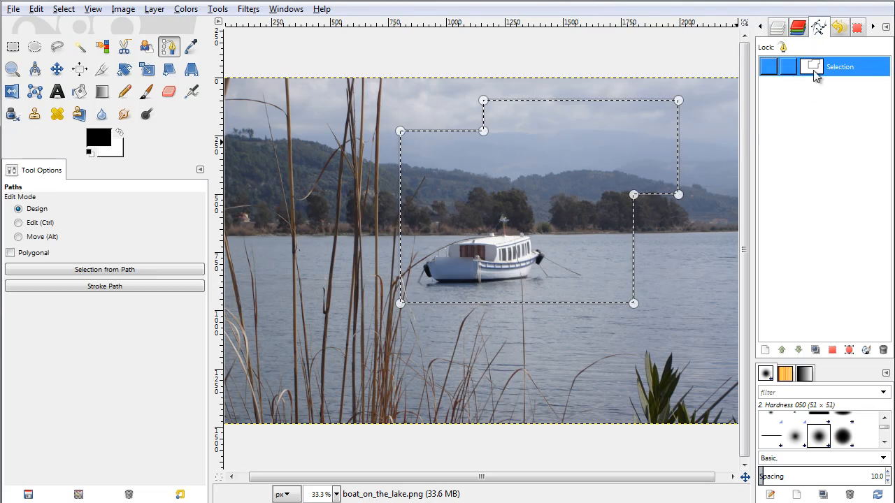
Reshape the path's upper and right sides into a rounder outline by moving its anchors, and delete the path.
drag(491, 100, 437, 96)
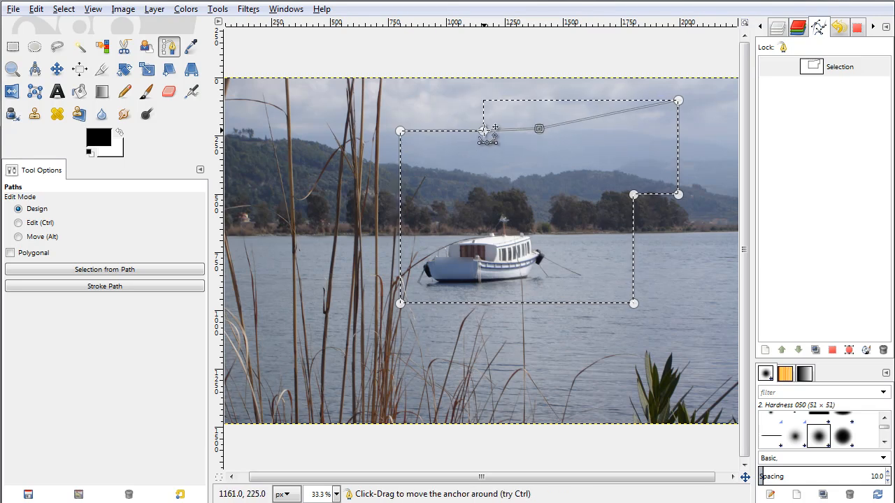
drag(539, 129, 542, 104)
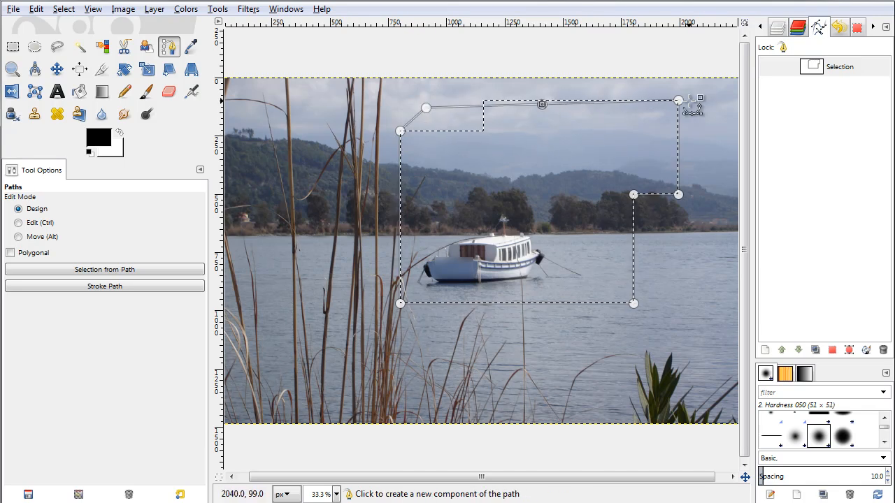
drag(682, 99, 703, 122)
drag(624, 116, 621, 125)
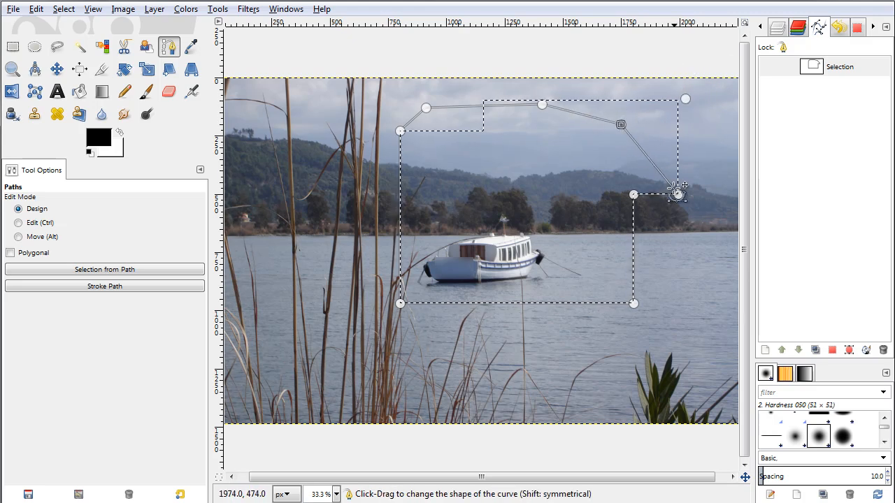
drag(633, 194, 677, 240)
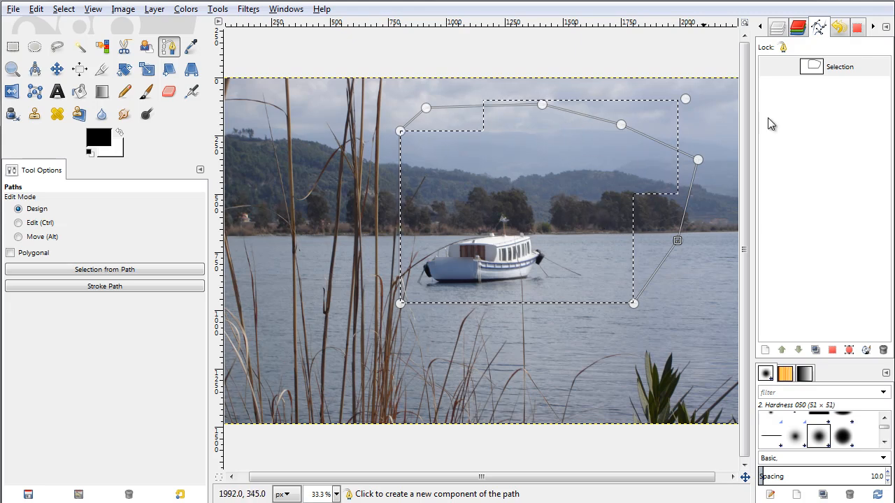
right_click(863, 66)
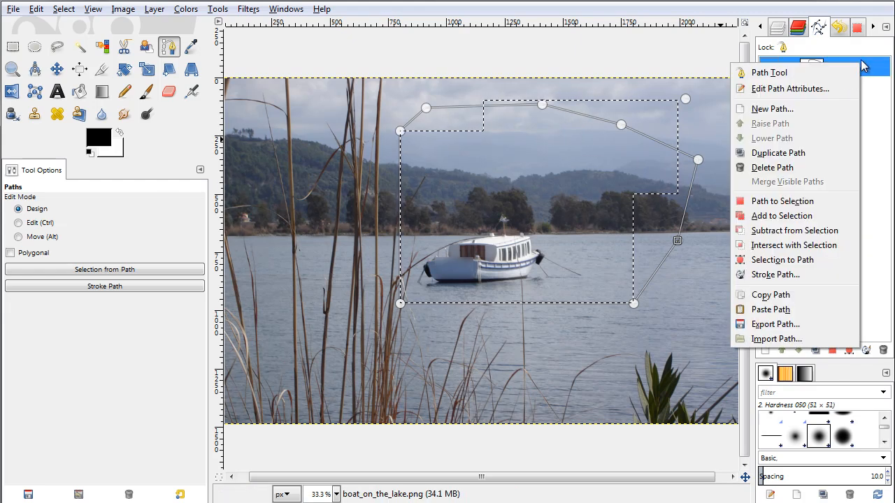
click(824, 166)
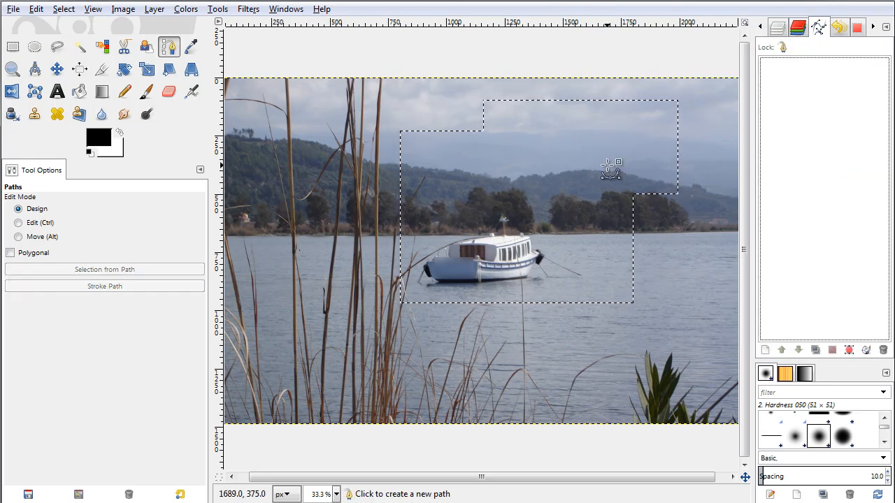
Add three overlapping rectangles, about 537 × 603, 696 × 782 and 471 × 303 px, to the right, top and left of the selection.
click(13, 47)
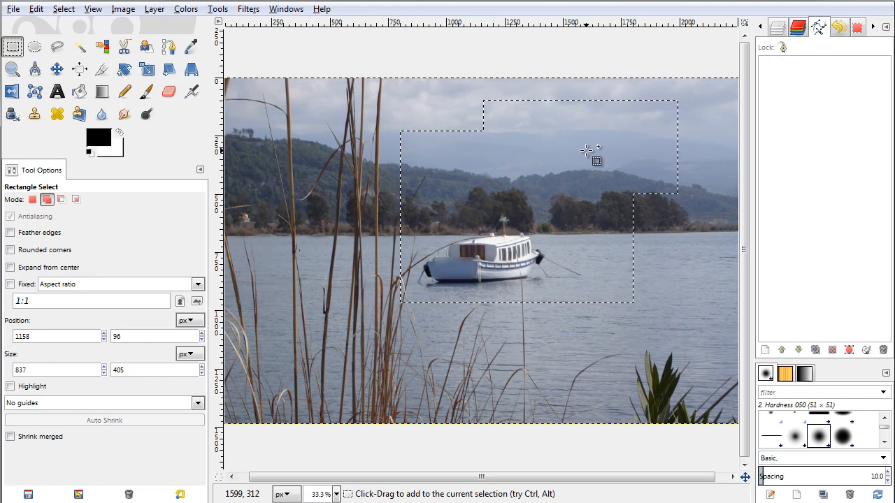
drag(586, 150, 712, 290)
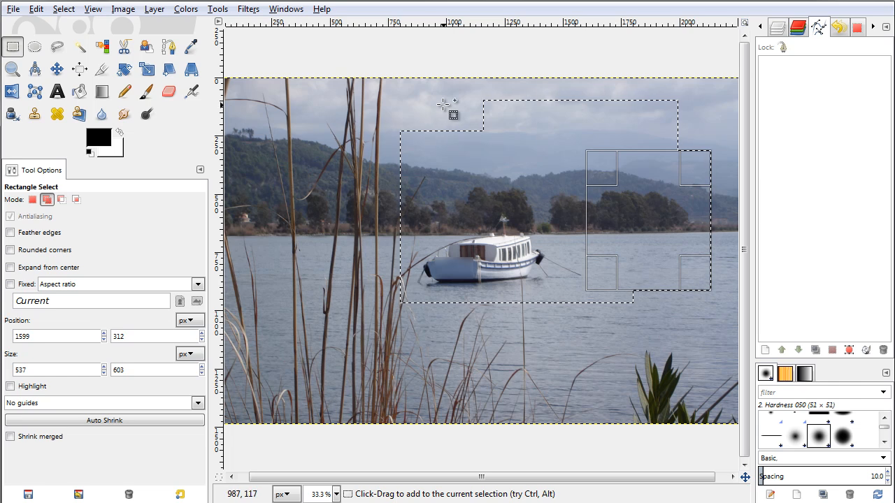
drag(421, 99, 582, 200)
key(shift)
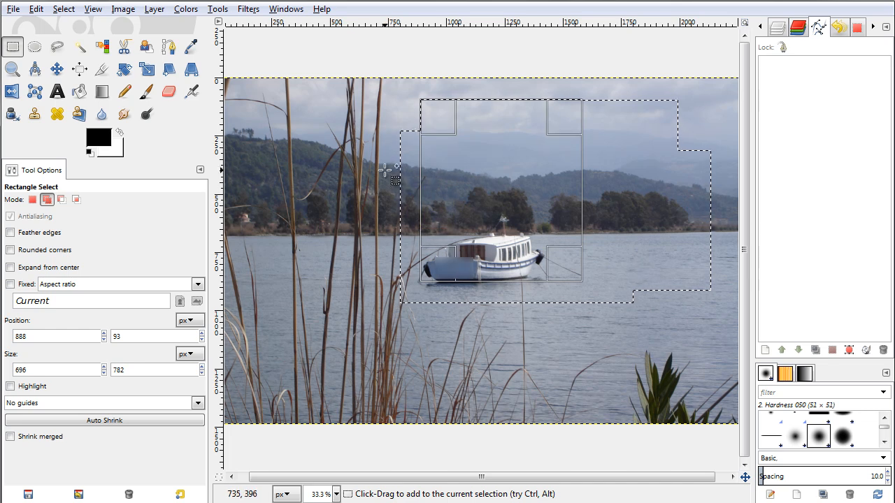
drag(370, 165, 479, 237)
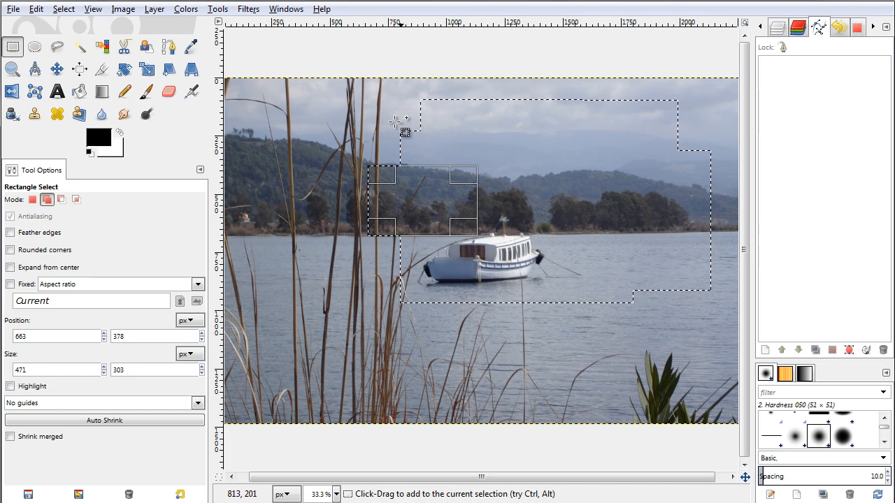
Subtract two rectangles from the selection, about 774 × 768 px over its upper-left part and 270 × 423 px over the right-hand trees.
drag(373, 107, 556, 253)
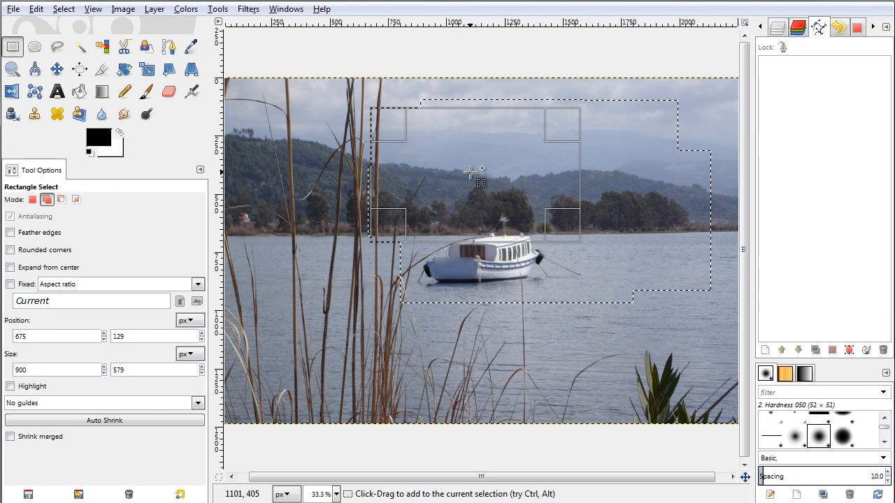
drag(473, 173, 562, 258)
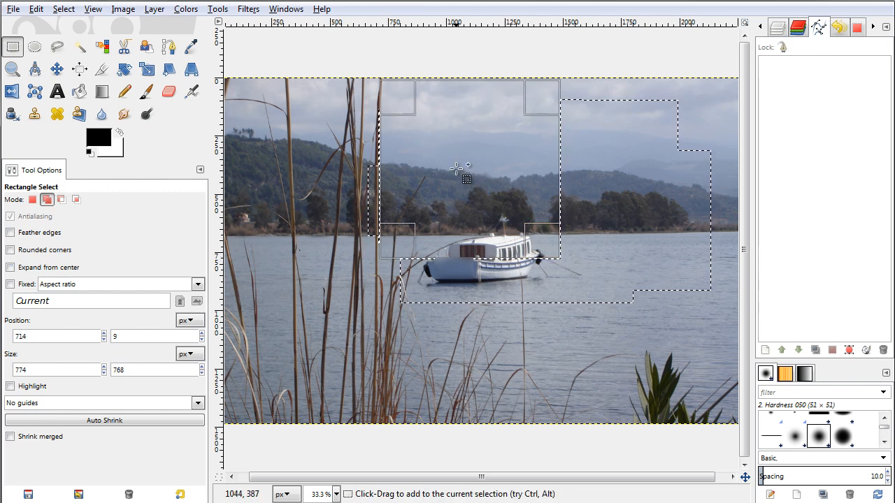
drag(608, 167, 671, 266)
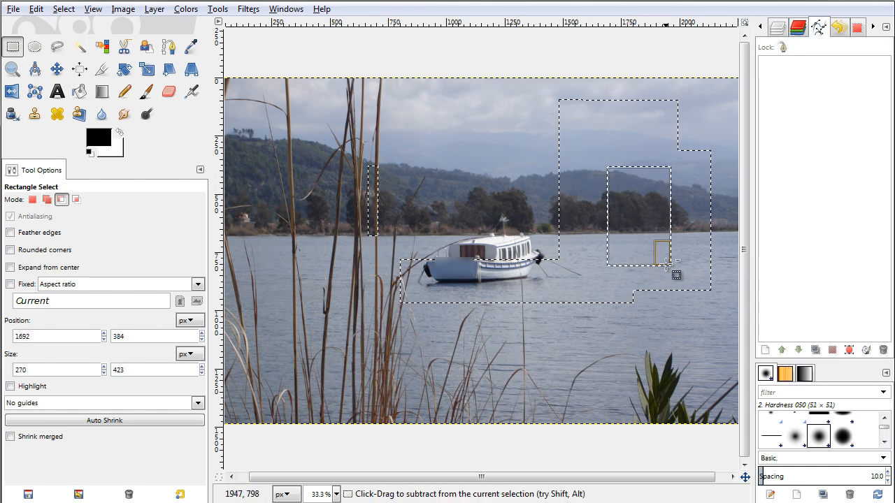
Add a rectangle about 342 × 536 px at the selection's upper edge, and subtract one about 447 × 465 px above the boat.
key(shift)
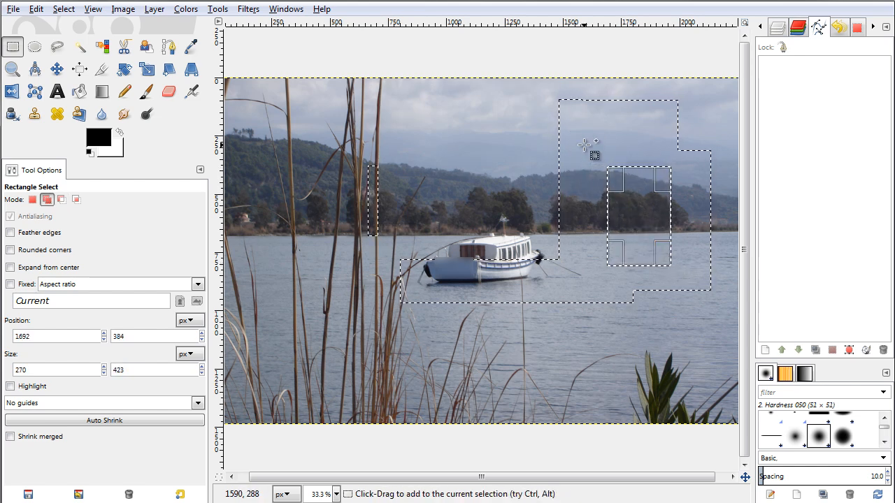
drag(579, 145, 618, 186)
key(ctrl)
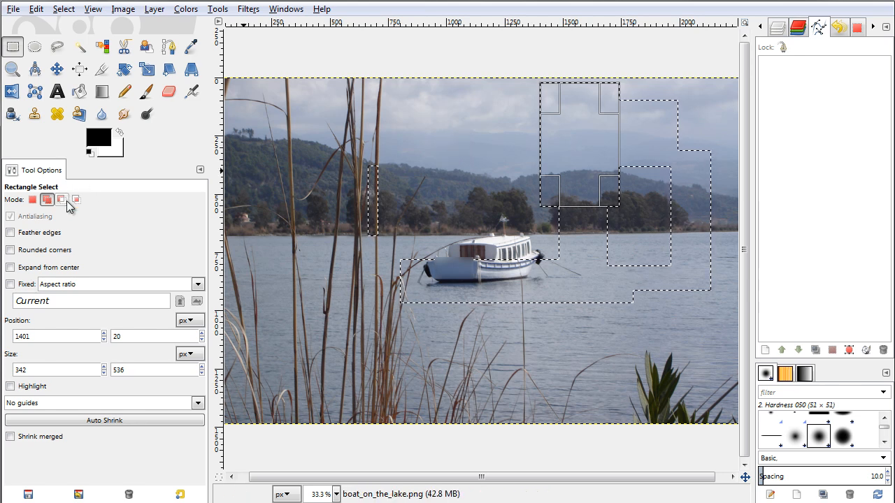
key(ctrl)
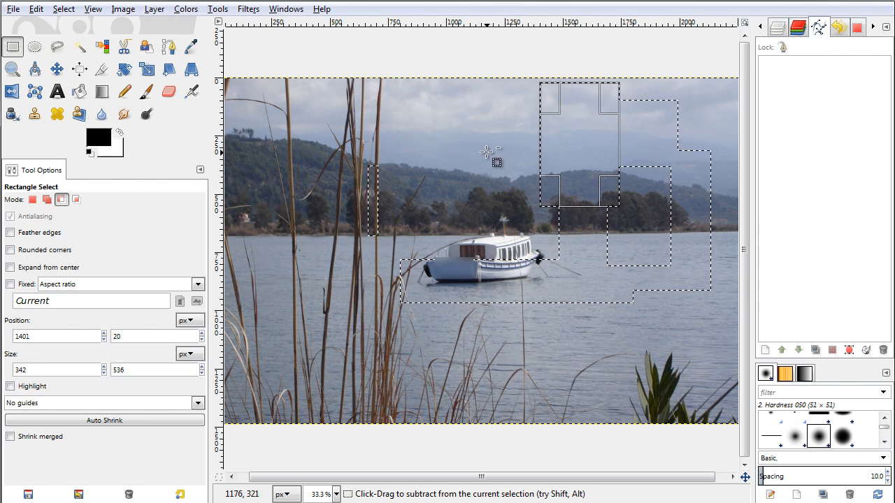
drag(486, 149, 590, 258)
Show the selection mask and subtract rectangles about 399 × 324 px in the upper middle and 363 × 510 px over the reeds.
click(857, 28)
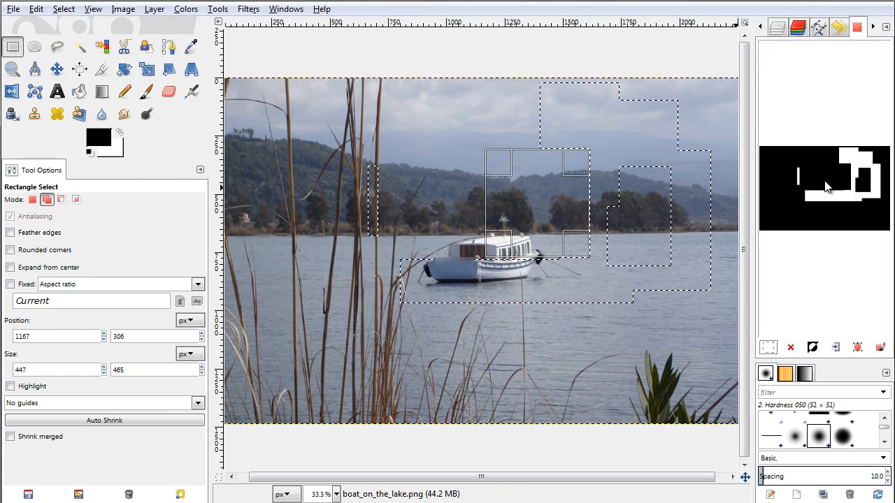
drag(513, 119, 607, 195)
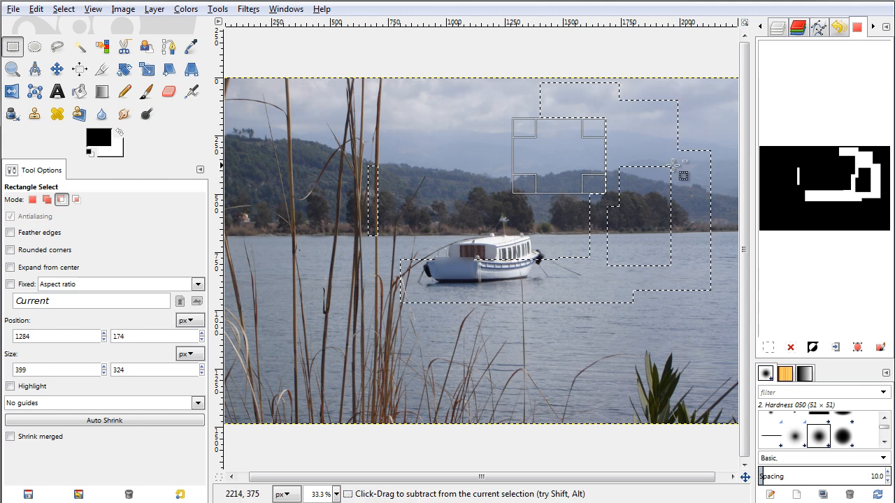
drag(323, 141, 408, 259)
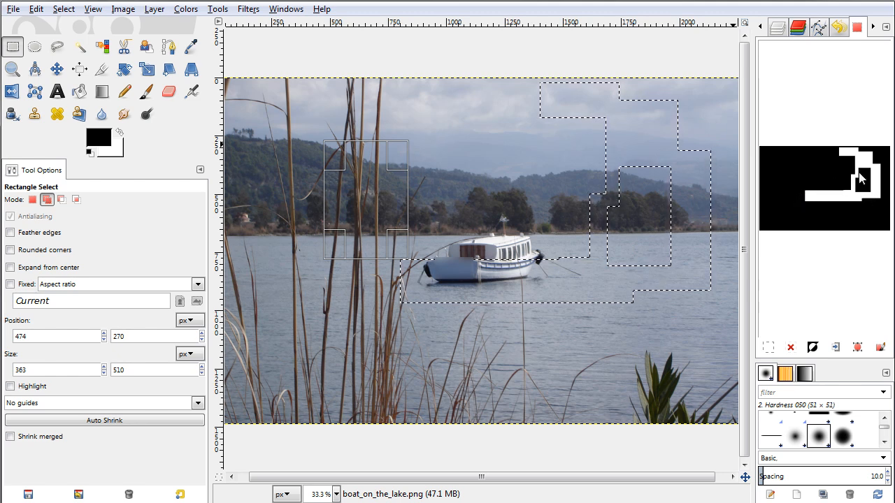
Intersect the selection with a rectangle about 495 × 561 px to the right of the boat.
click(61, 200)
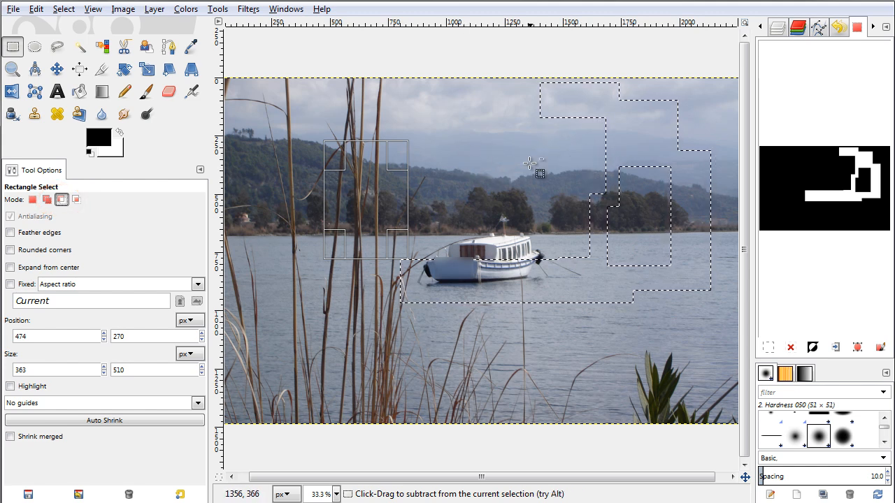
drag(527, 148, 621, 223)
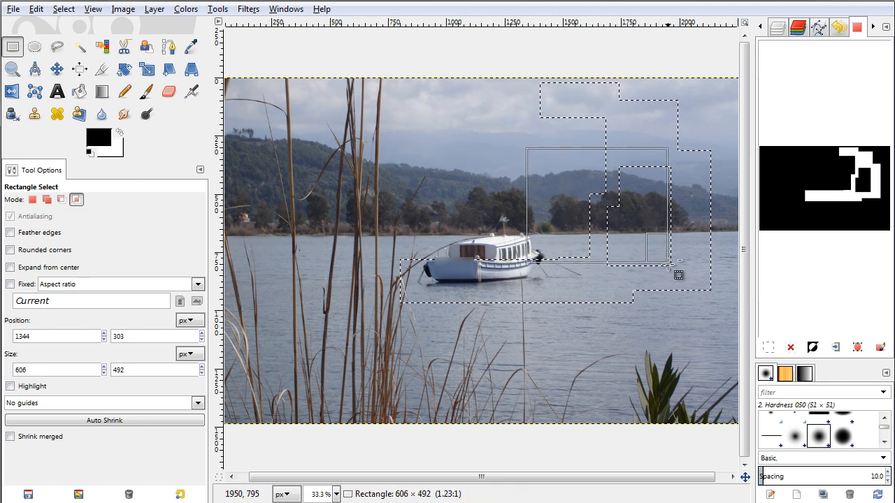
drag(652, 270, 642, 280)
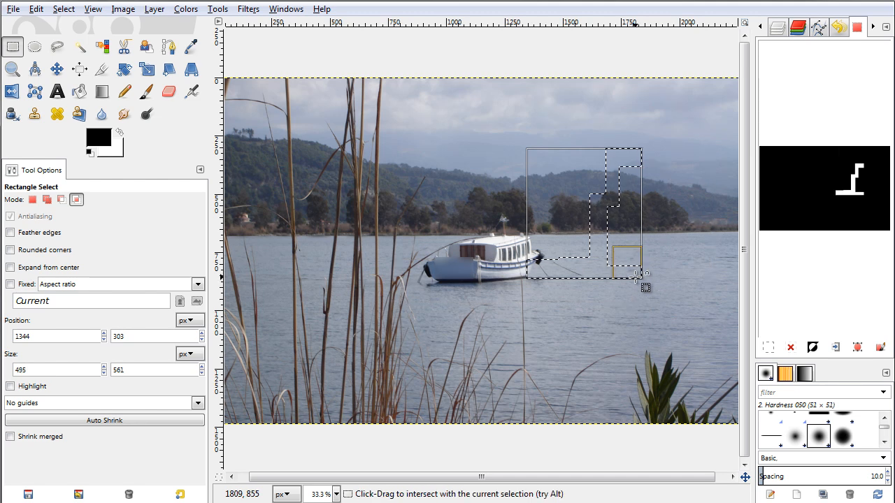
Intersect the remaining selection with a rectangle about 813 × 921 px around the boat, and shift that rectangle slightly upward.
key(shift)
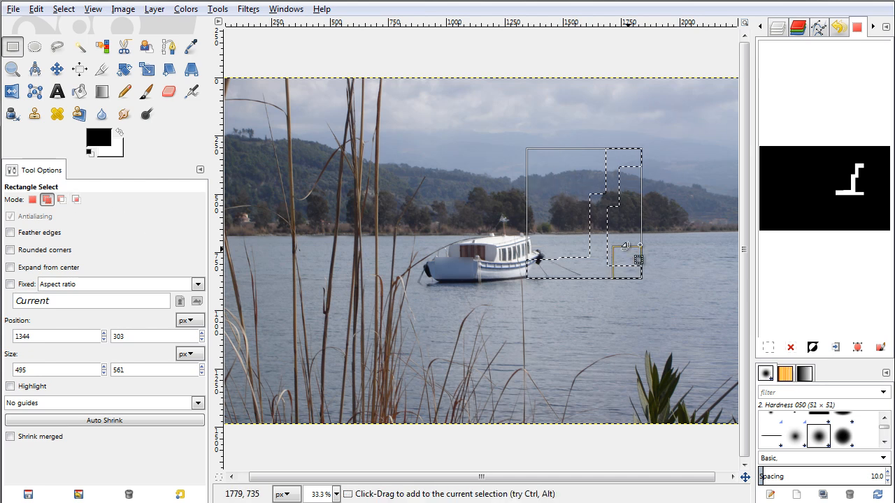
click(77, 201)
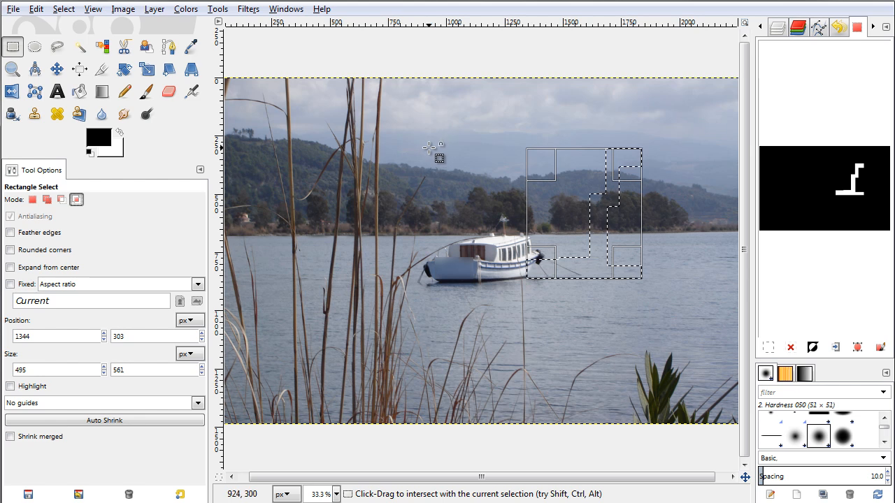
drag(400, 134, 585, 263)
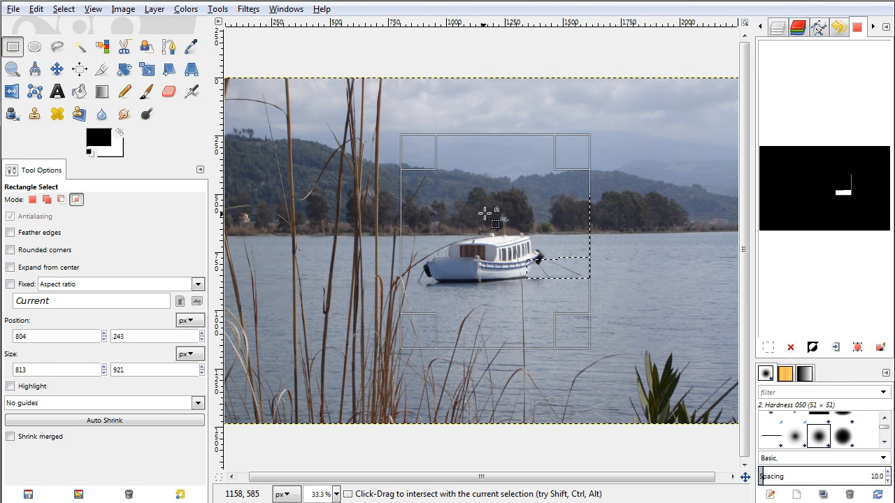
mouse_move(469, 200)
mouse_down()
mouse_move(498, 214)
mouse_move(465, 183)
mouse_move(466, 198)
mouse_up()
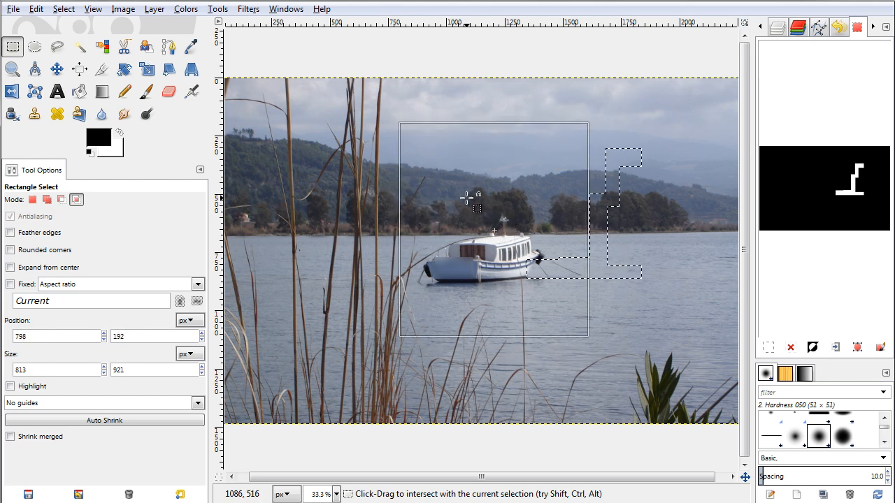
Draw another intersecting rectangle at the boat's upper right and resize it to about 624 × 438 px.
mouse_move(473, 136)
mouse_down()
mouse_move(491, 155)
mouse_move(505, 123)
mouse_move(555, 188)
mouse_move(610, 232)
mouse_move(607, 244)
mouse_move(667, 278)
mouse_move(606, 247)
mouse_move(637, 252)
mouse_up()
key(ctrl)
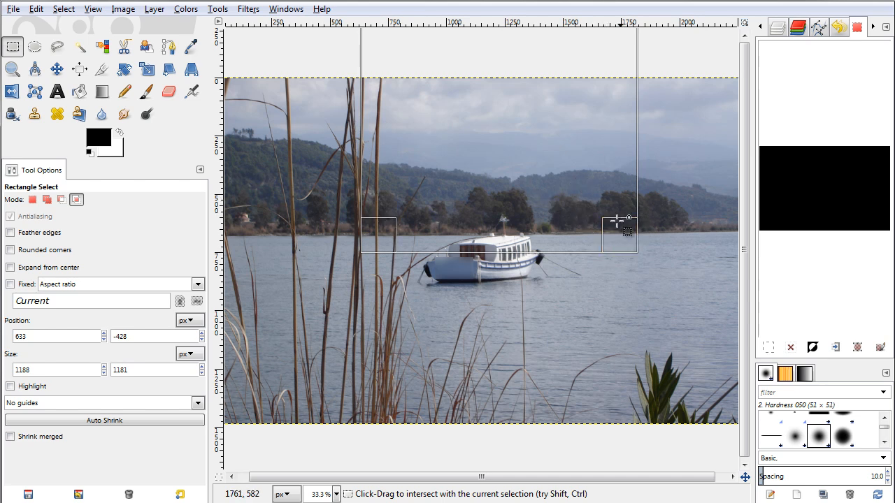
drag(637, 252, 493, 152)
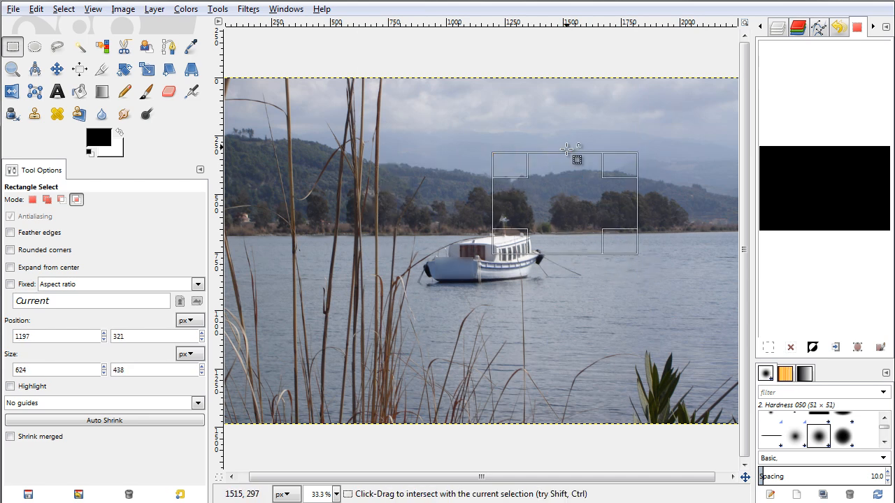
Enlarge the intersecting rectangle on all four sides to about 1320 × 855 px and move it left over the reeds.
mouse_move(566, 155)
mouse_down()
mouse_move(568, 194)
mouse_move(568, 140)
mouse_up()
drag(516, 199, 382, 201)
drag(631, 201, 685, 202)
drag(553, 248, 536, 314)
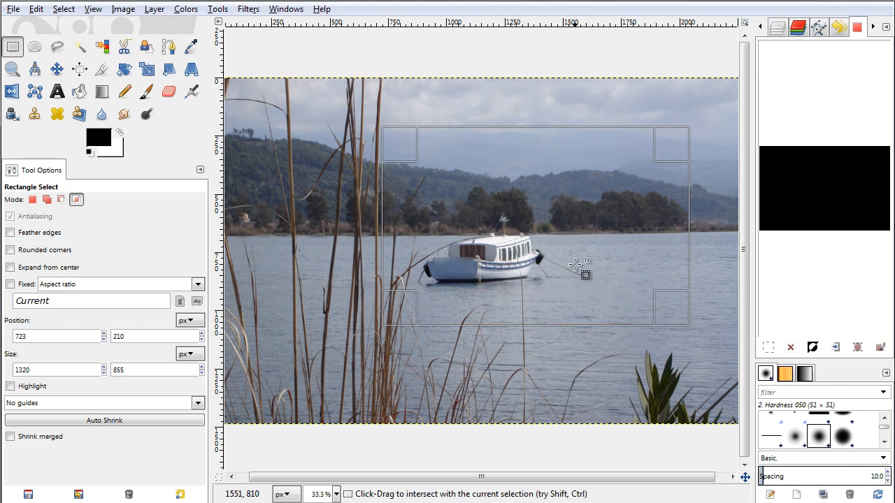
drag(591, 264, 516, 258)
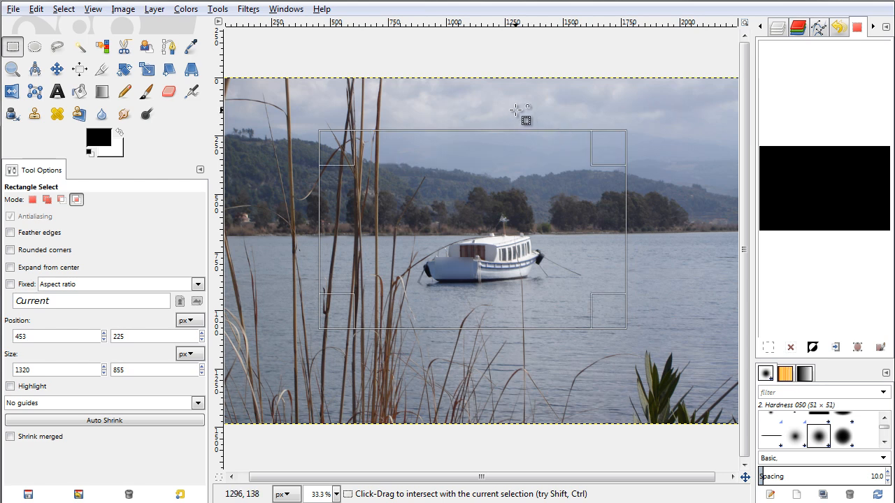
Add two overlapping rectangles to the selection, about 804 × 519 px over the sky and hills and 738 × 591 px around the boat.
key(shift)
drag(679, 227, 680, 229)
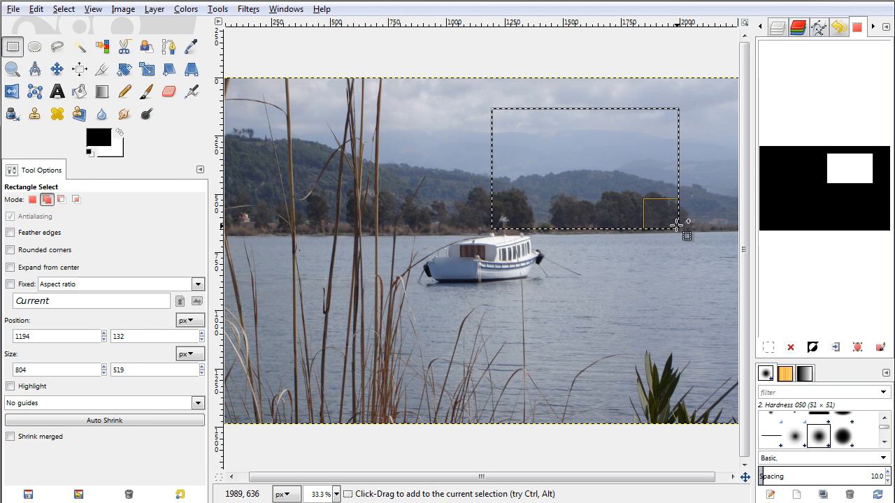
drag(411, 163, 583, 300)
Subtract a rectangle about 720 × 789 px to the right of the boat, and intersect the selection with one about 849 × 642 px.
key(ctrl+shift)
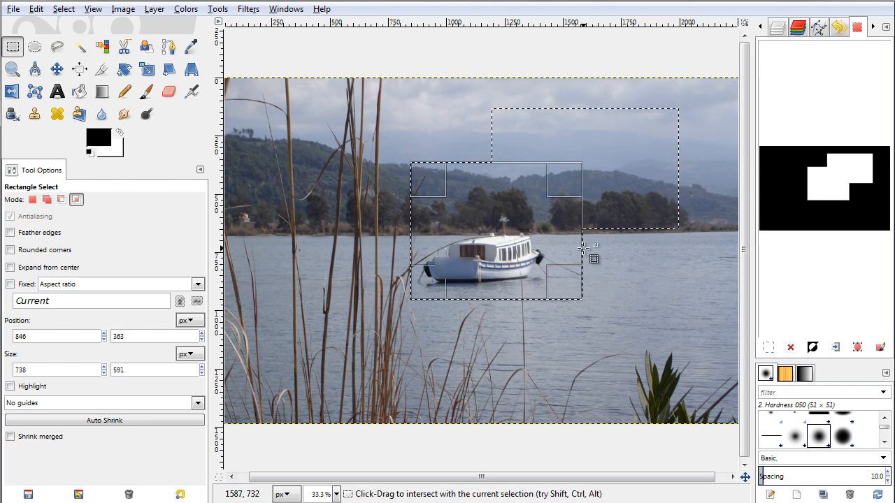
key(shift)
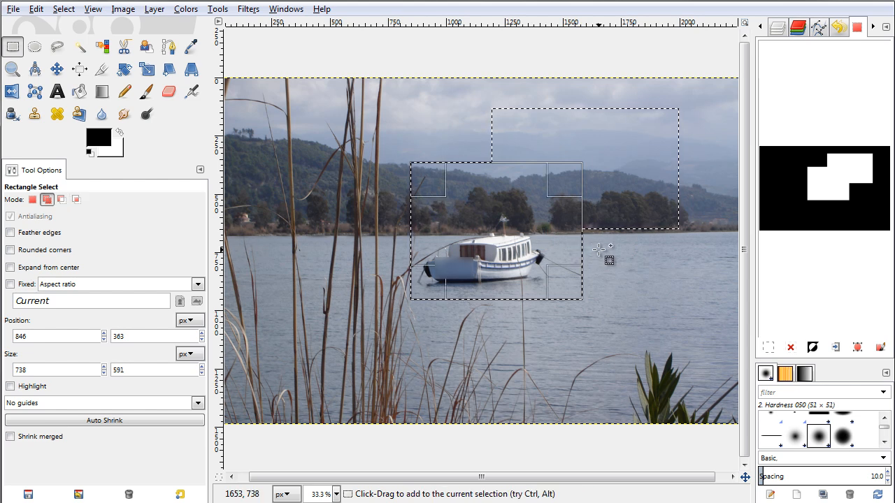
key(ctrl)
drag(539, 144, 674, 293)
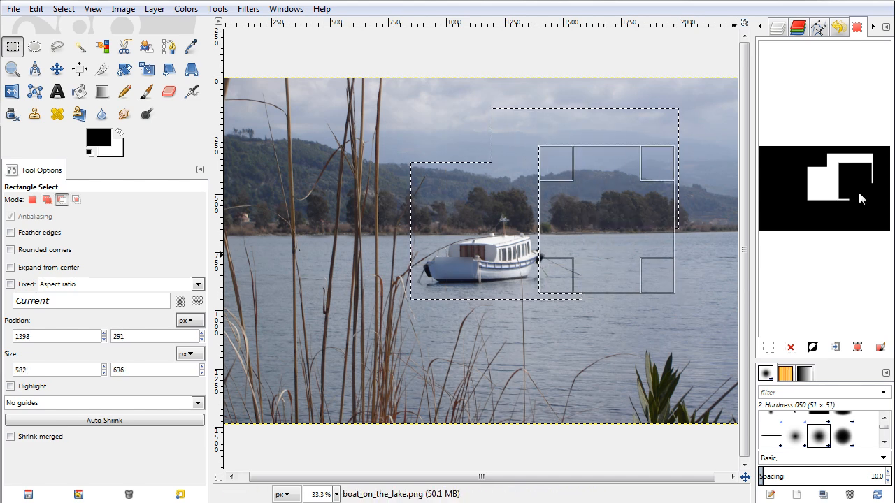
drag(544, 148, 538, 137)
drag(664, 284, 689, 308)
key(ctrl+shift)
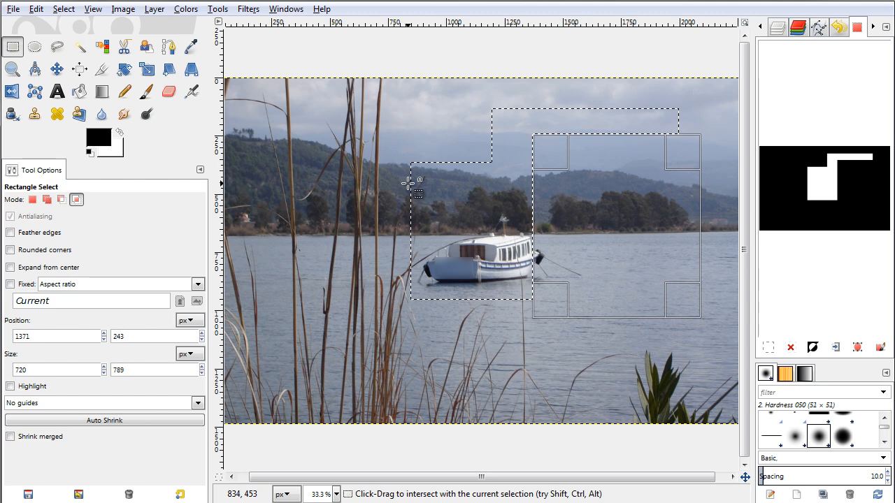
drag(388, 144, 585, 292)
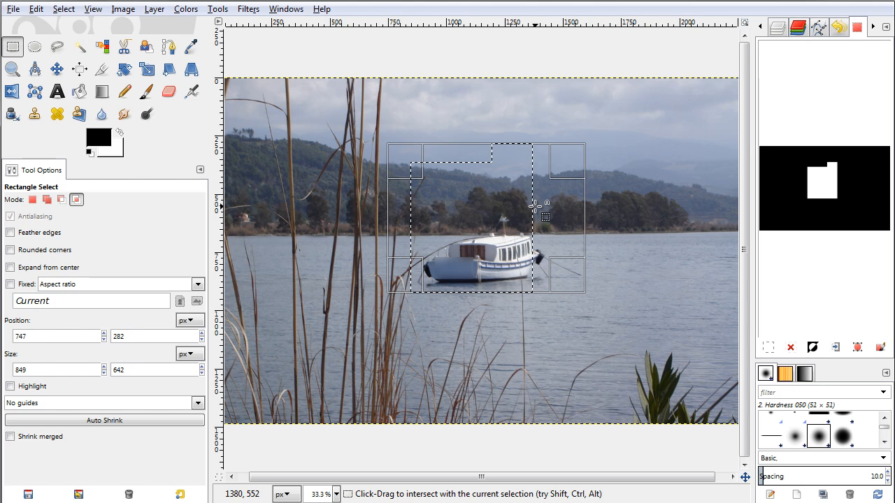
Replace the selection with a circle about 795 px across around the boat, and add an ellipse about 594 × 534 px at its upper right.
click(35, 48)
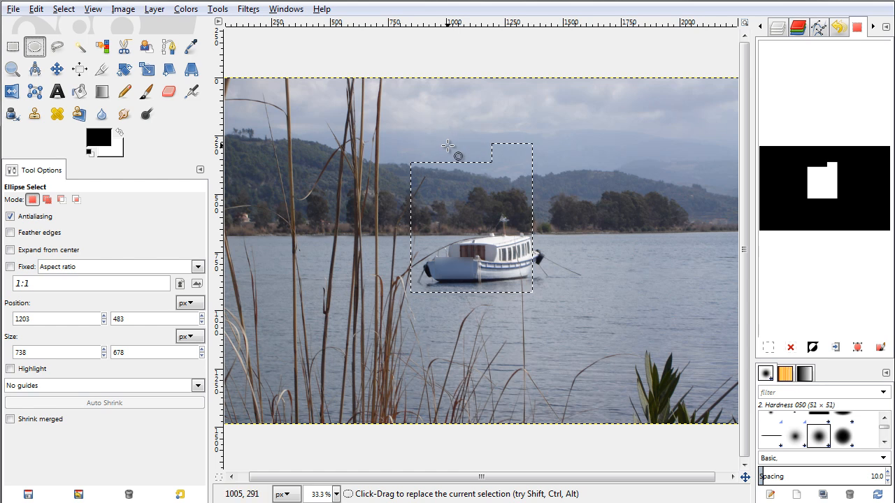
key(shift)
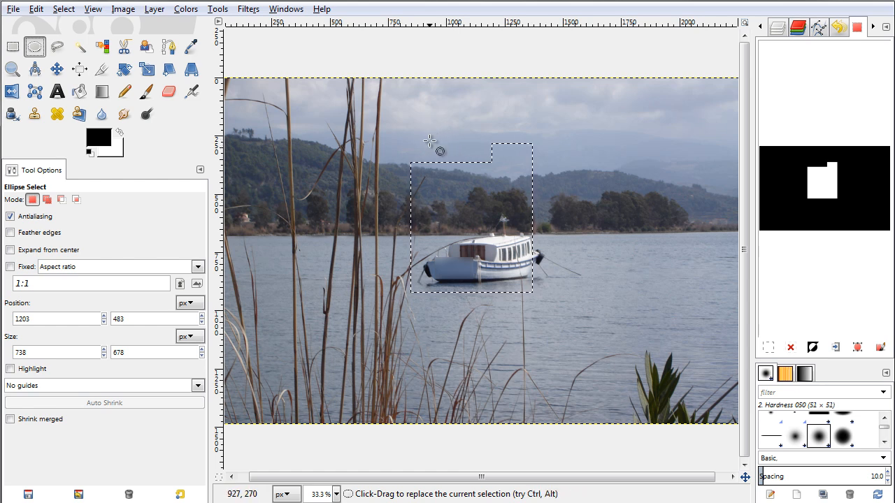
drag(426, 135, 605, 318)
key(shift)
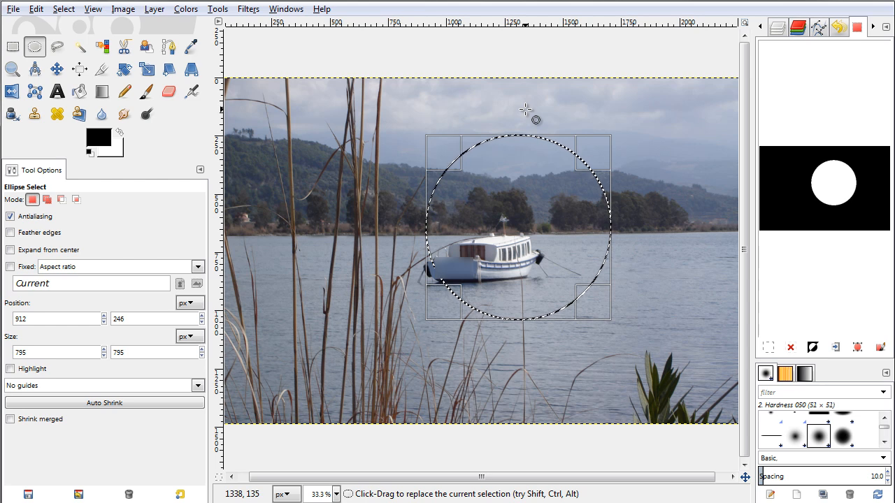
key(shift)
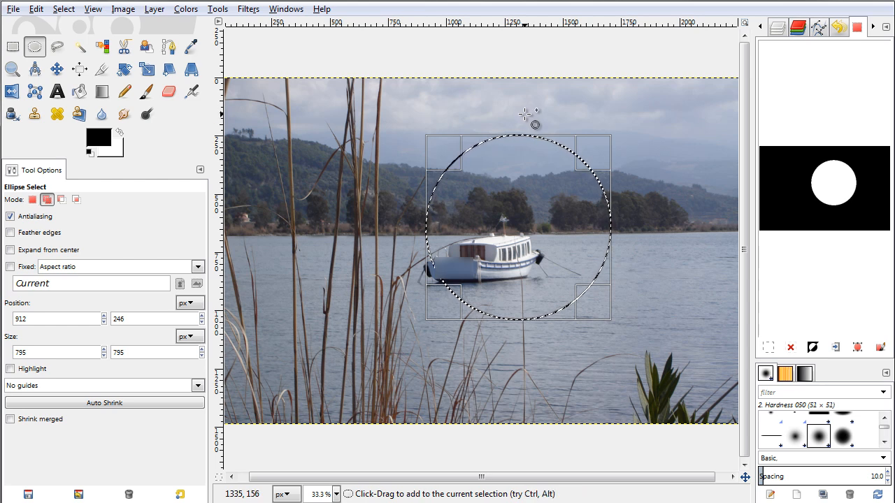
drag(526, 110, 665, 234)
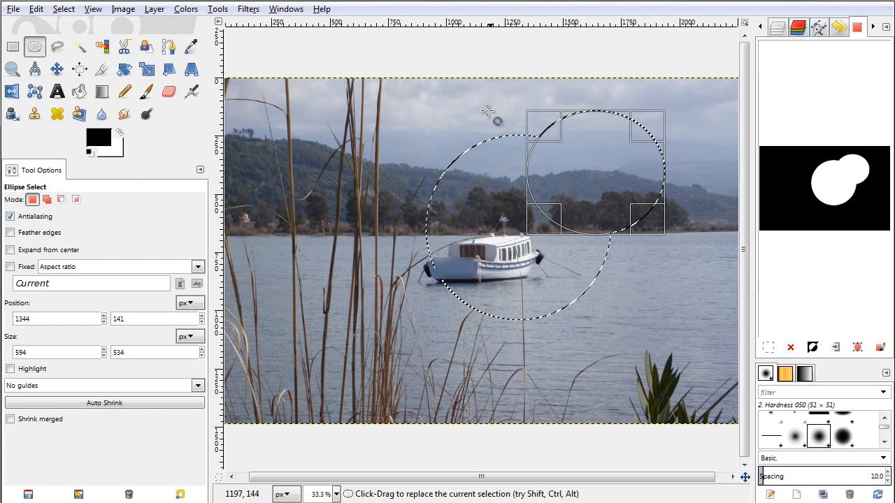
Intersect the selection with an ellipse about 243 × 309 px just above the boat.
key(ctrl)
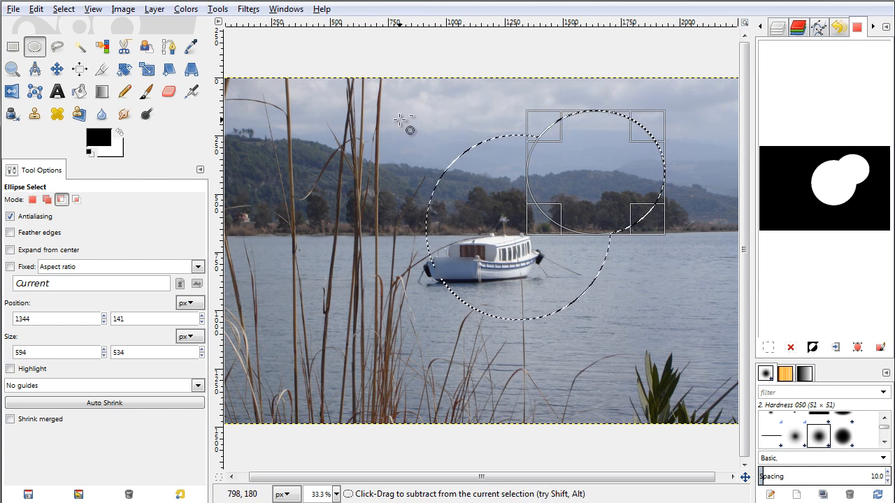
key(ctrl)
key(shift)
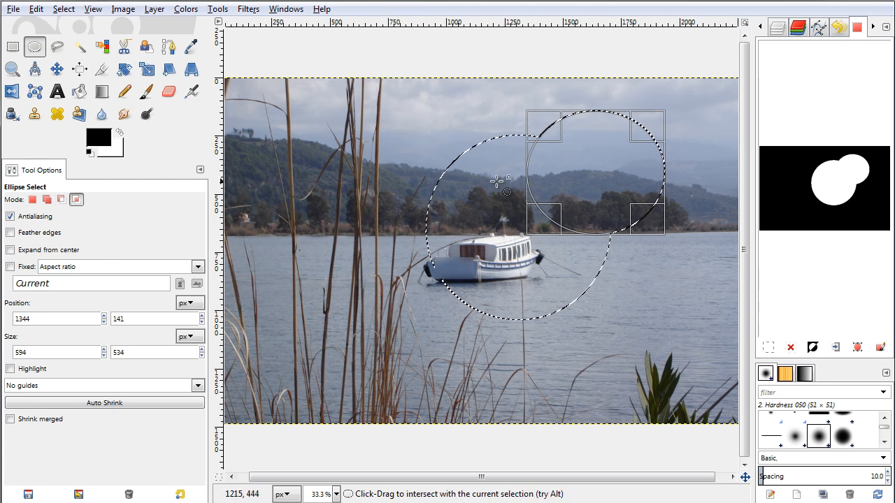
drag(493, 174, 549, 246)
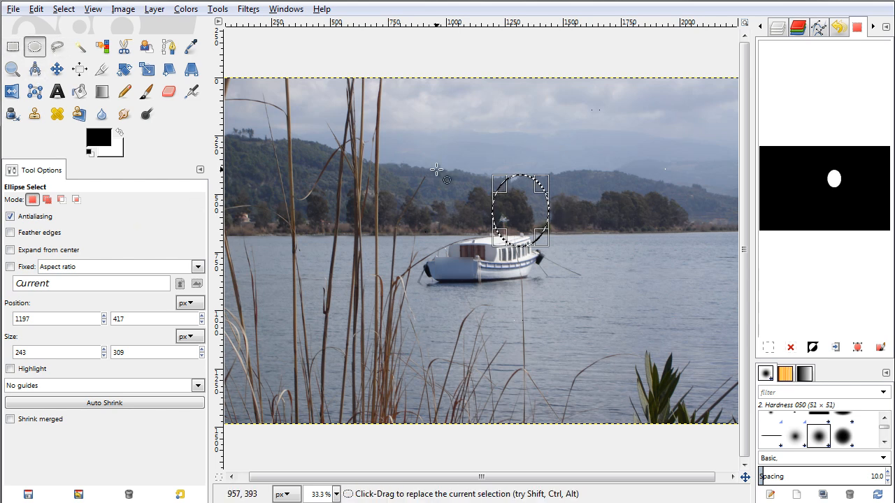
Draw an intersecting rectangle about 1299 × 627 px around the boat and the elliptical selection.
click(12, 46)
drag(351, 136, 654, 281)
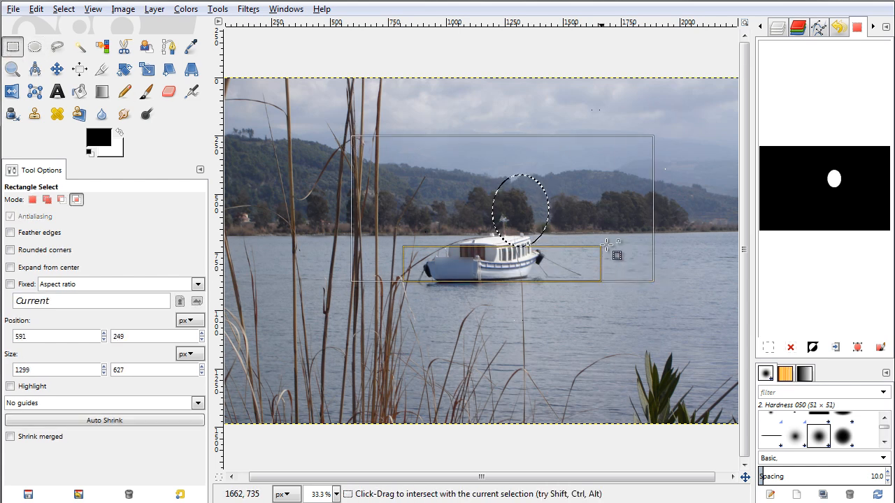
Replace the selection with a Free Select outline around the boat that extends over the hillside to its left.
click(57, 48)
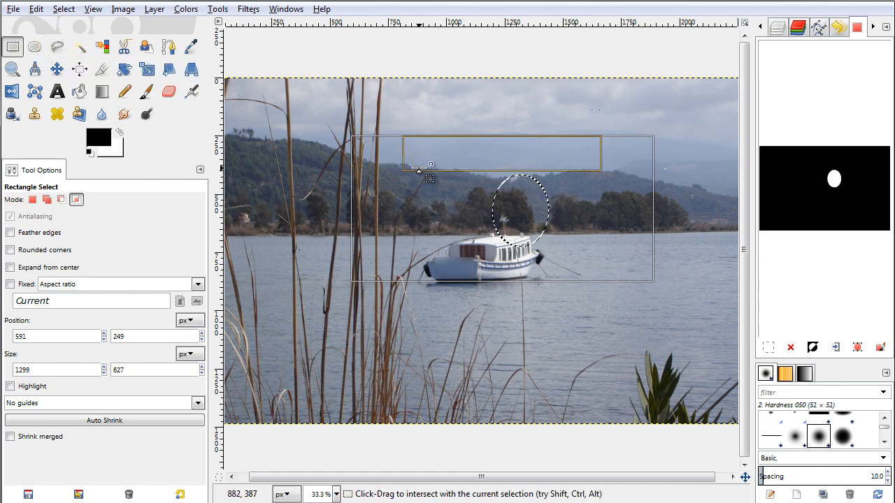
key(f)
mouse_move(404, 172)
mouse_down()
mouse_move(444, 121)
mouse_move(617, 130)
mouse_move(653, 200)
mouse_move(664, 263)
mouse_move(643, 314)
mouse_move(534, 331)
mouse_move(434, 325)
mouse_move(396, 284)
mouse_move(405, 178)
mouse_move(329, 181)
mouse_move(256, 168)
mouse_move(280, 146)
mouse_move(404, 169)
mouse_up()
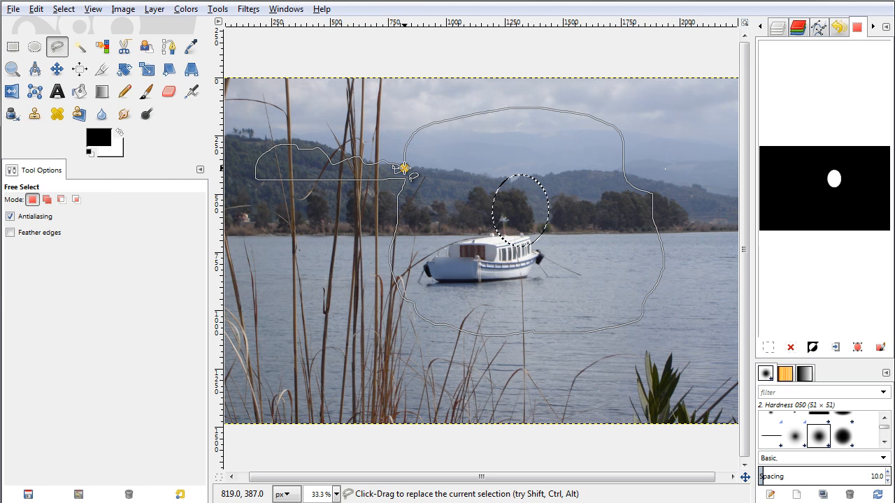
double_click(457, 172)
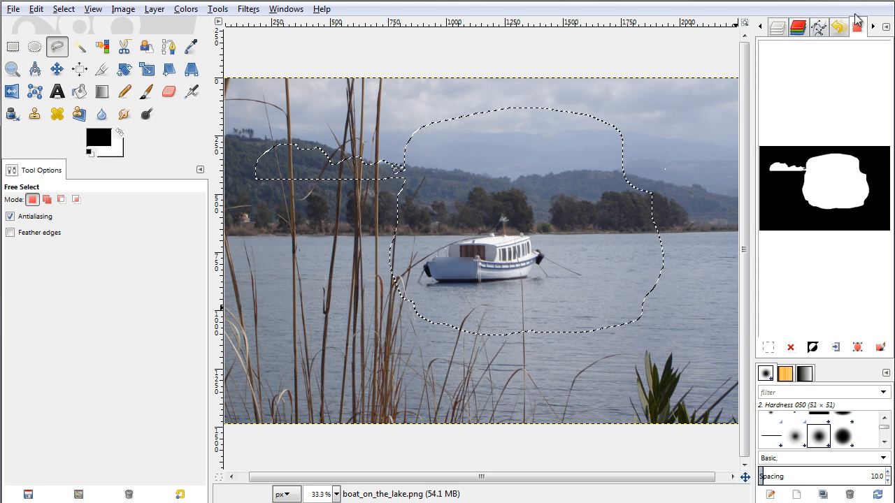
Convert the freehand selection to a path and reshape it by pulling anchors and handles along its upper edge.
click(858, 349)
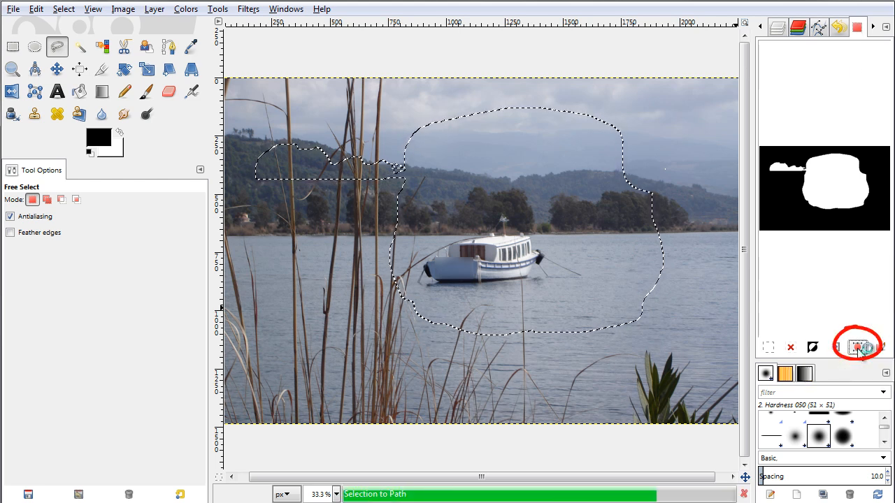
click(818, 28)
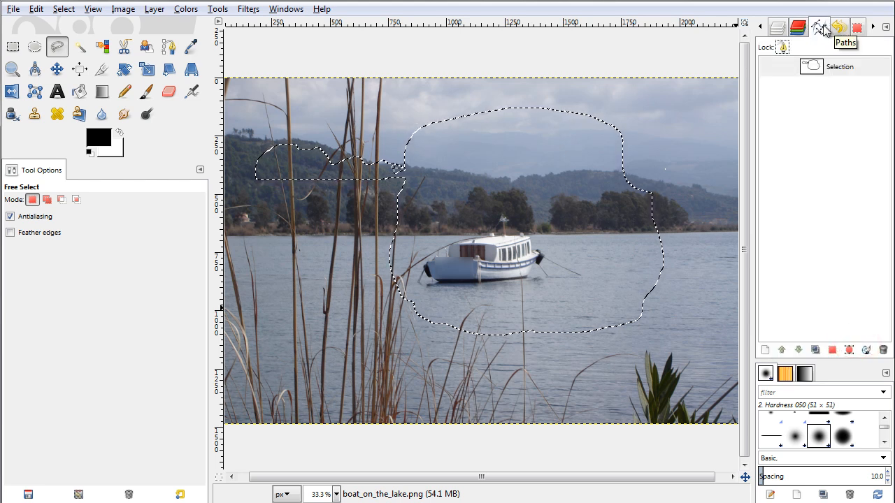
double_click(811, 67)
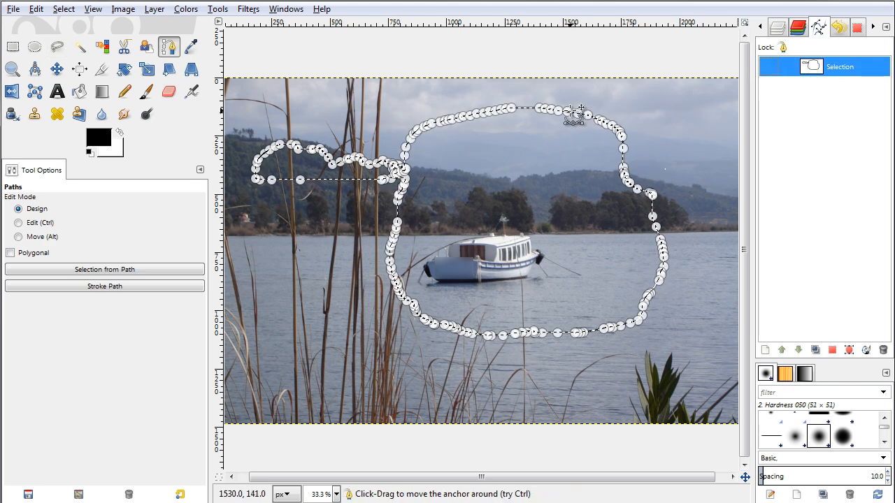
drag(583, 108, 563, 107)
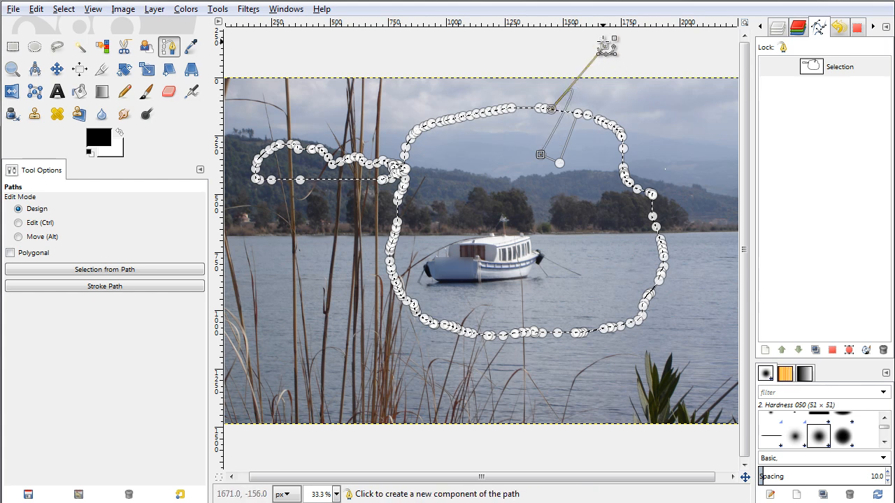
drag(604, 45, 581, 95)
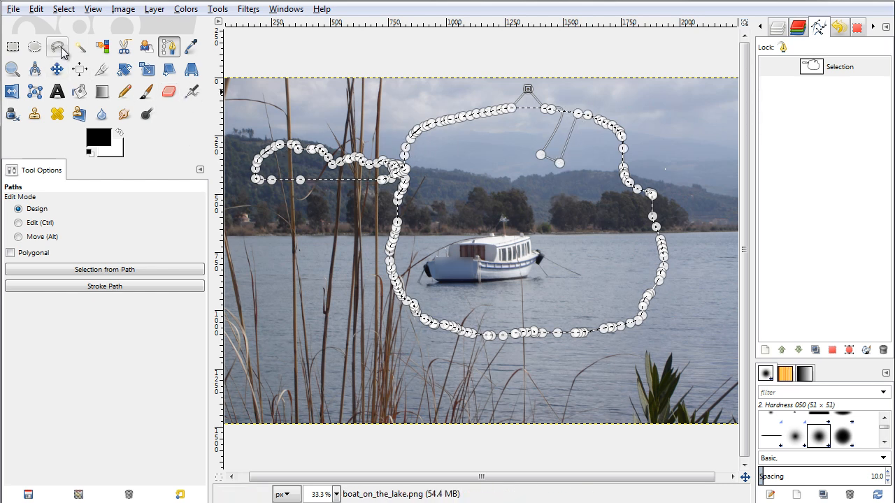
Delete the path made from the selection and clear the selection, with the selection mask preview shown.
right_click(852, 77)
click(817, 179)
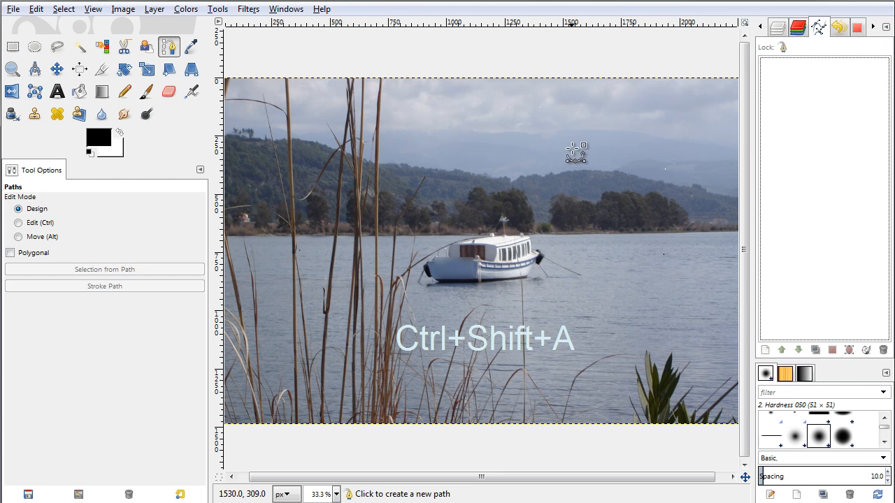
click(858, 26)
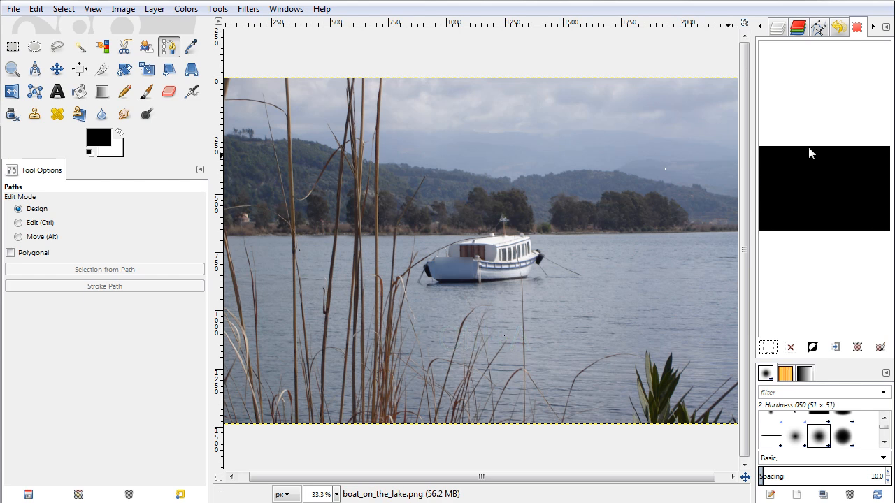
key(ctrl+a)
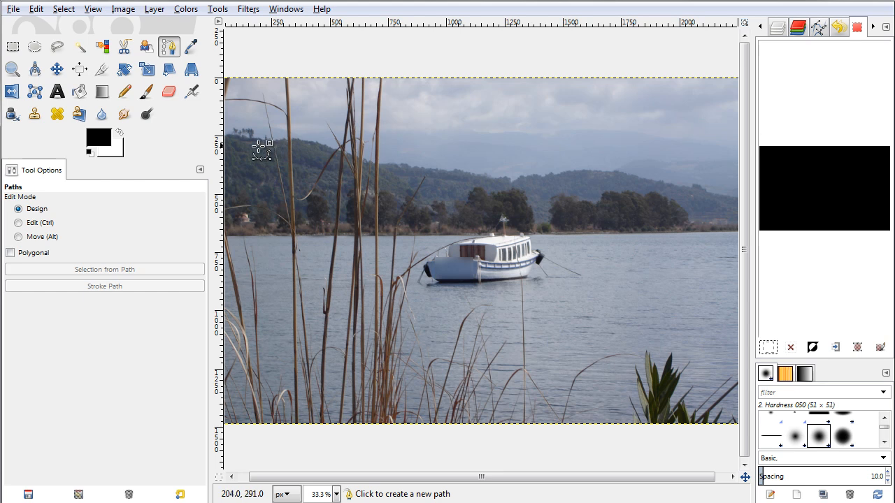
Activate Free Select with feathered edges and set the feather radius to 19.5.
click(57, 46)
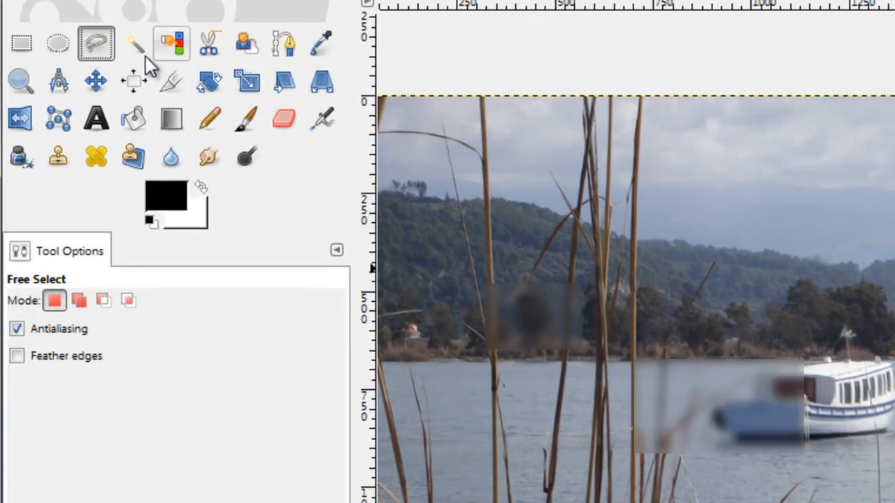
click(17, 357)
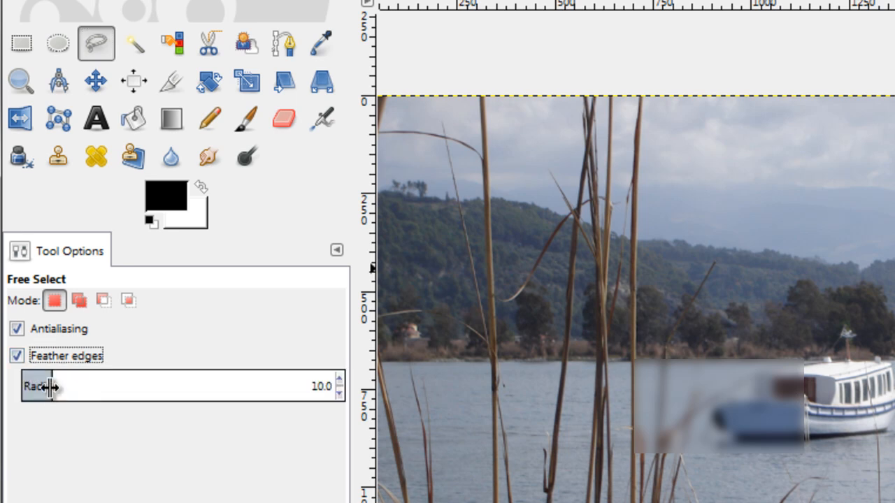
drag(50, 387, 344, 315)
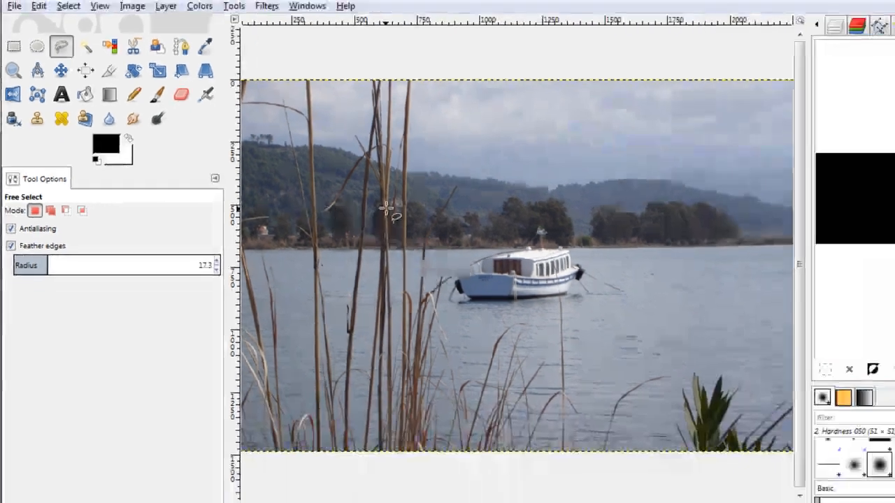
drag(104, 250, 49, 275)
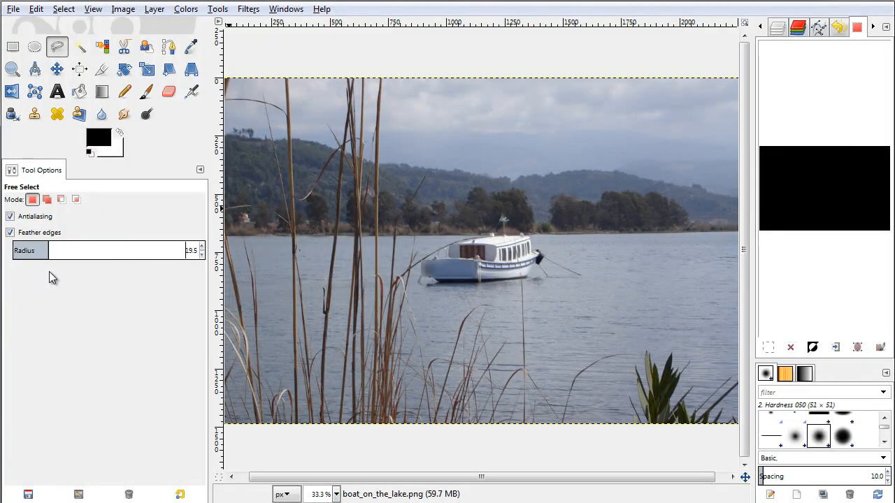
Turn off edge feathering and draw a jagged freehand selection around the boat and the trees behind it.
click(10, 232)
mouse_move(361, 205)
mouse_down()
mouse_move(377, 151)
mouse_move(457, 149)
mouse_move(534, 179)
mouse_move(587, 245)
mouse_move(584, 306)
mouse_move(514, 309)
mouse_move(448, 292)
mouse_move(358, 208)
mouse_up()
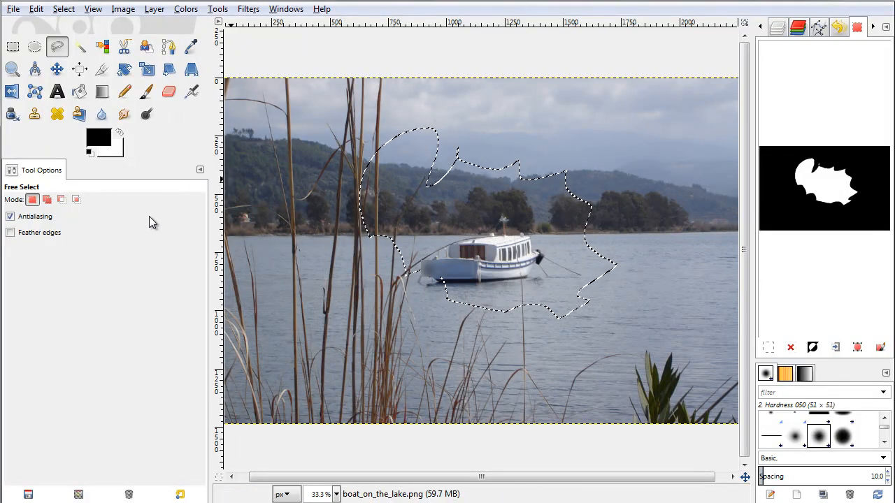
Enable feathered edges with a radius of 59.8 and replace the selection with a new freehand outline around the boat.
click(14, 233)
mouse_move(53, 253)
mouse_down()
mouse_move(112, 226)
mouse_move(102, 241)
mouse_move(124, 235)
mouse_up()
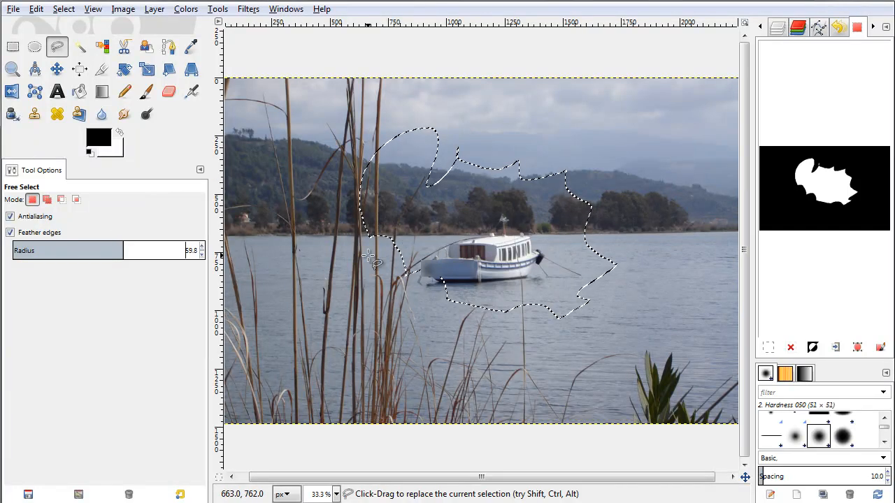
mouse_move(324, 205)
mouse_down()
mouse_move(395, 165)
mouse_move(441, 186)
mouse_up()
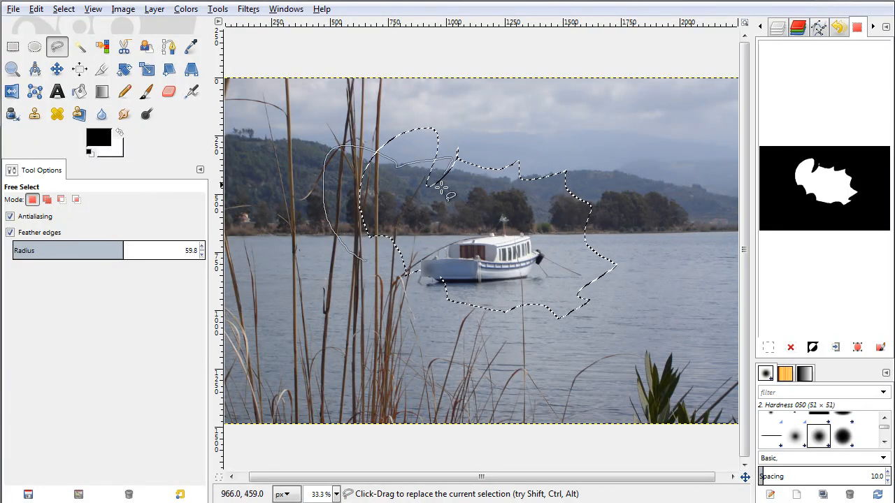
mouse_move(462, 288)
mouse_down()
mouse_move(410, 288)
mouse_move(366, 260)
mouse_up()
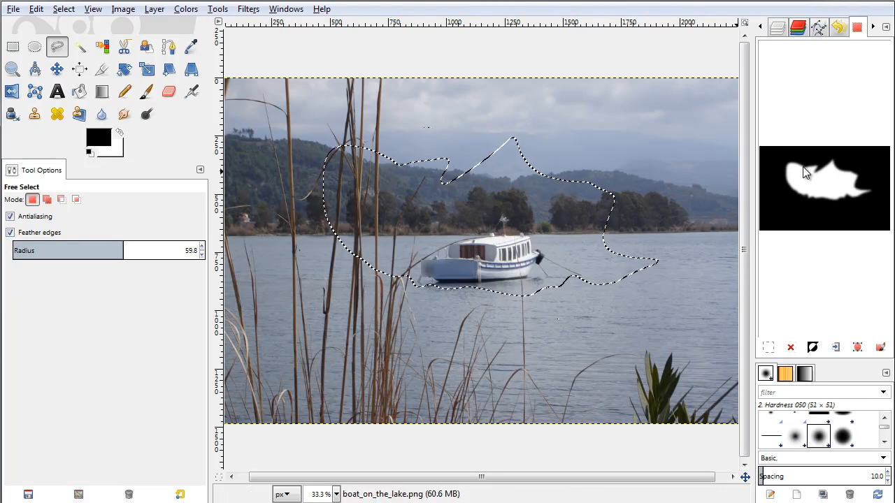
Set the feather radius to 80.5 and draw another freehand selection around the boat and shoreline trees.
drag(51, 251, 161, 253)
mouse_move(323, 191)
mouse_down()
mouse_move(591, 183)
mouse_move(497, 323)
mouse_move(359, 301)
mouse_move(373, 278)
mouse_up()
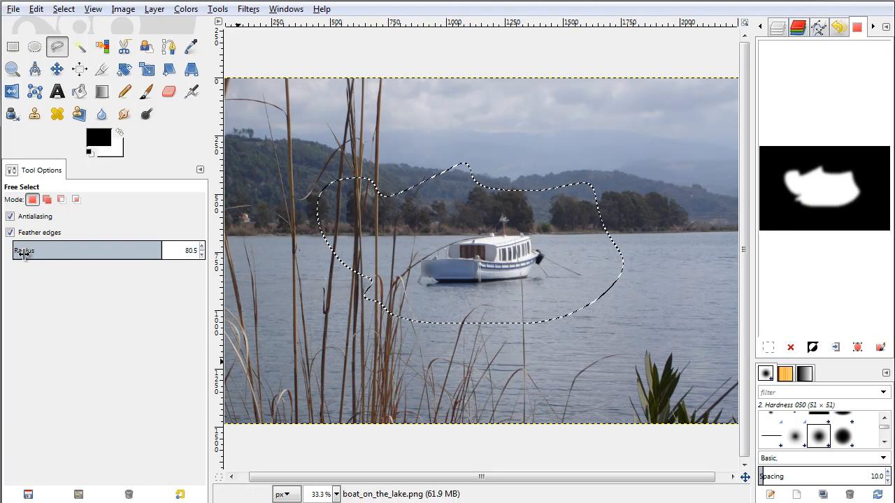
Turn off feathering for Free Select and activate Fuzzy Select in add-to-selection mode.
click(10, 232)
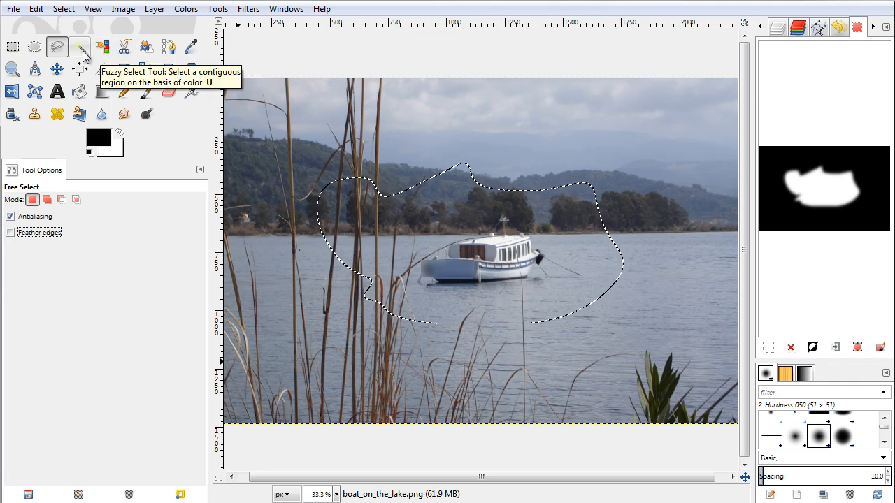
click(81, 49)
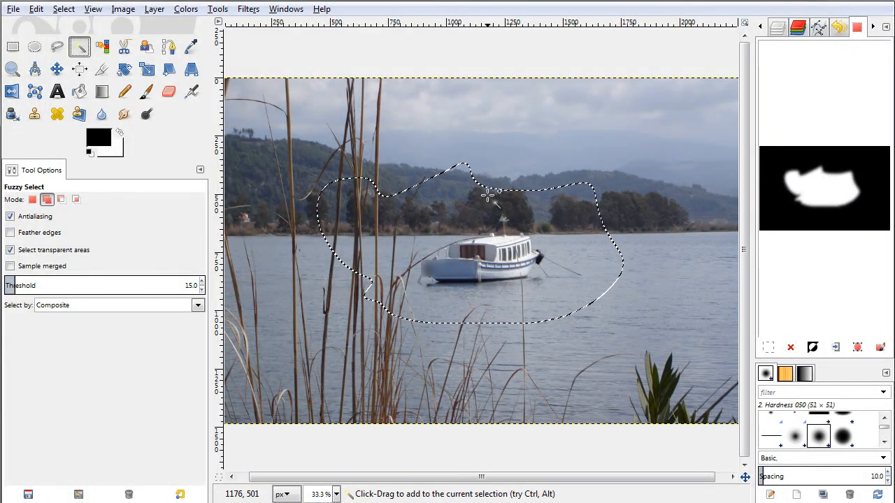
Review the pointer mode choices in the Image Windows preferences, keep Tool icon with crosshair, and dismiss the preferences.
click(15, 10)
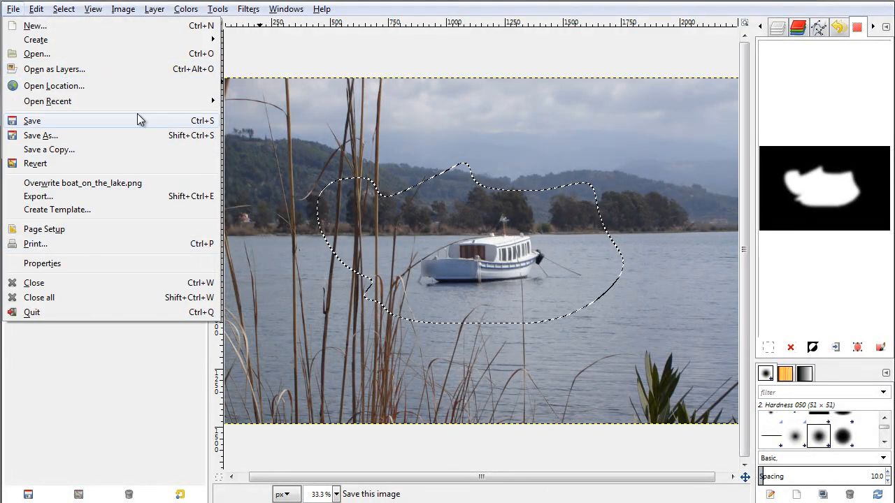
mouse_move(36, 9)
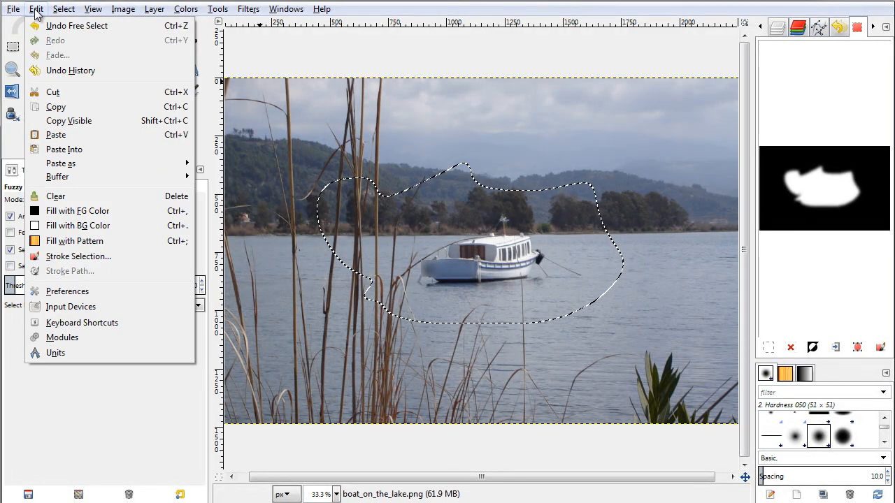
click(151, 291)
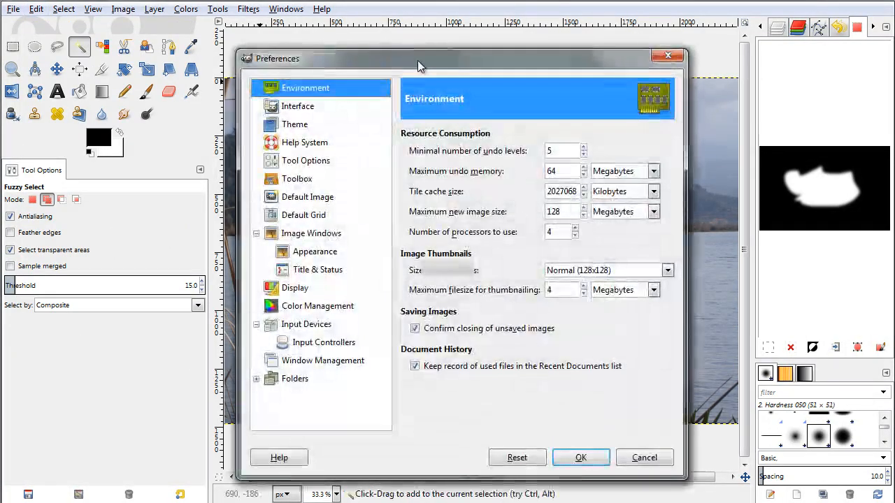
drag(418, 60, 506, 31)
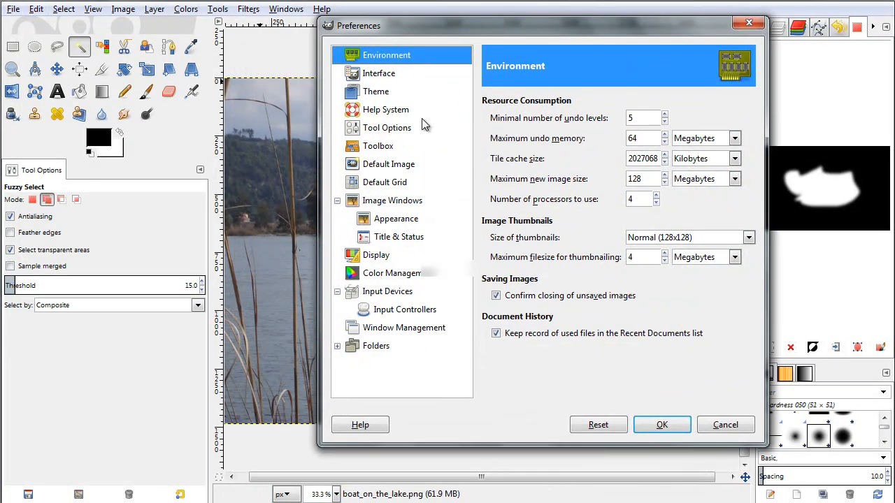
click(422, 203)
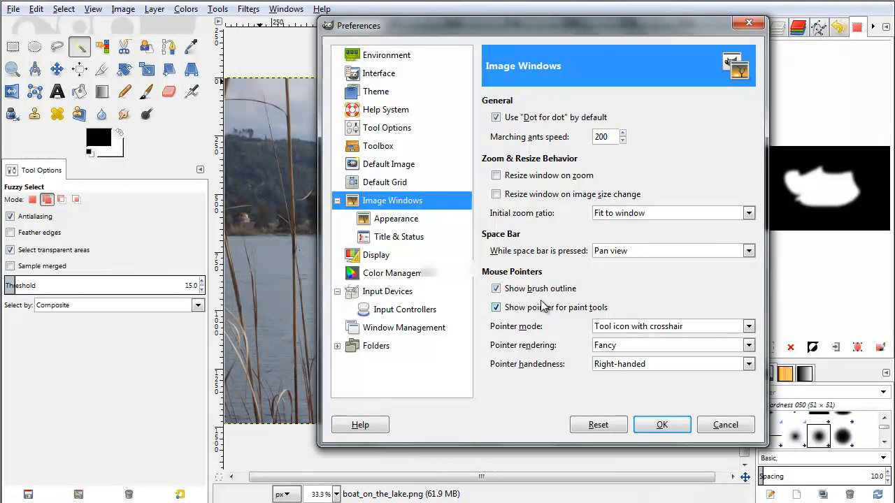
click(749, 326)
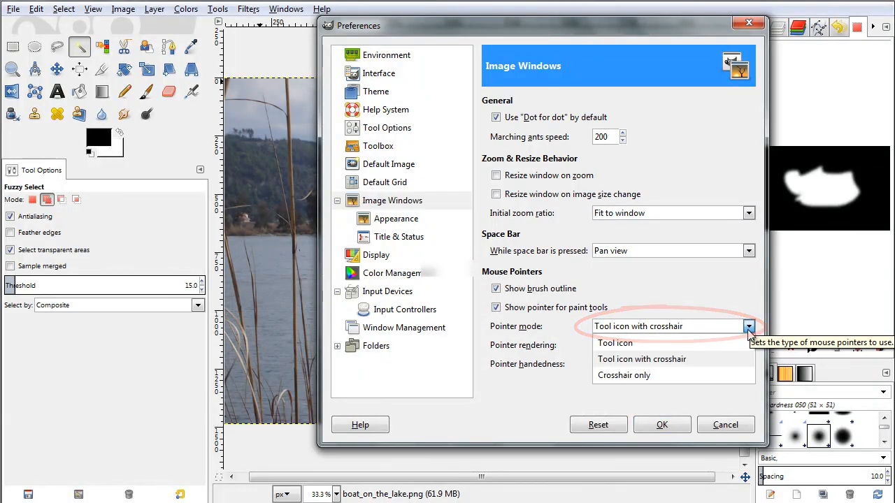
click(720, 358)
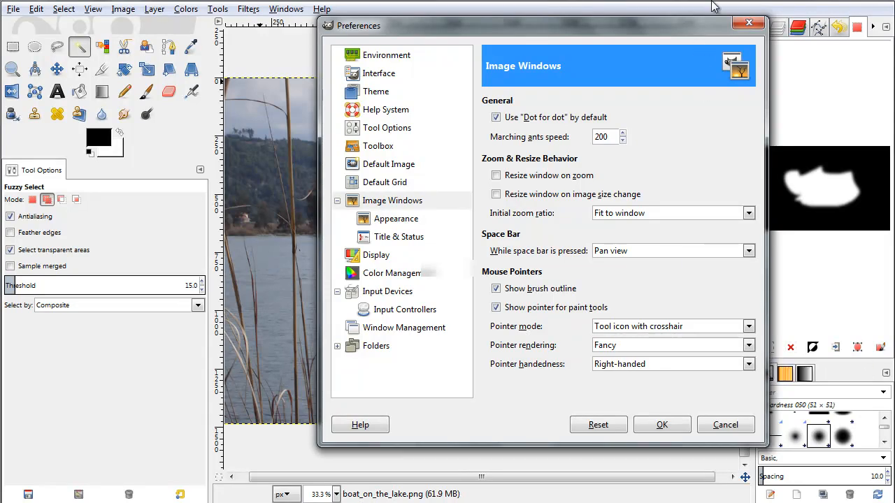
click(751, 24)
Add a similarly coloured area of the wooded shore above the boat to the selection with Fuzzy Select.
drag(447, 199, 455, 193)
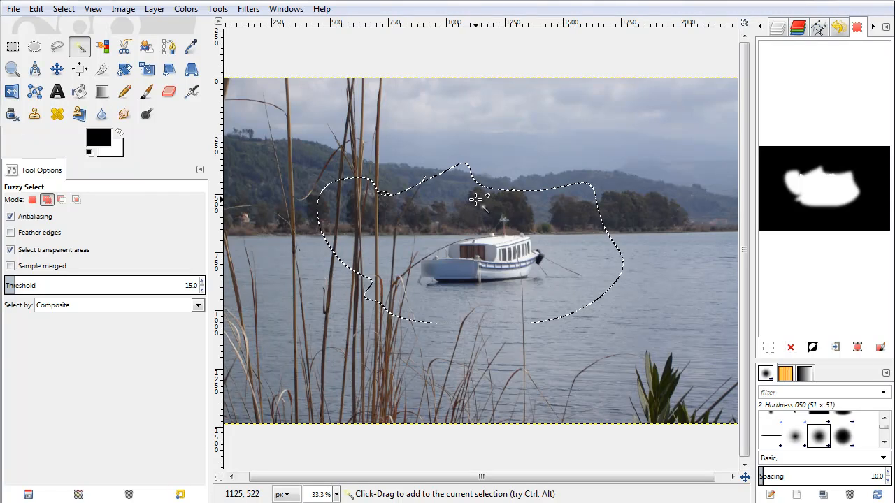
Inspect the boat, the selection outline and the water below the boat at zoom levels up to 100%.
scroll(476, 199, up, 4)
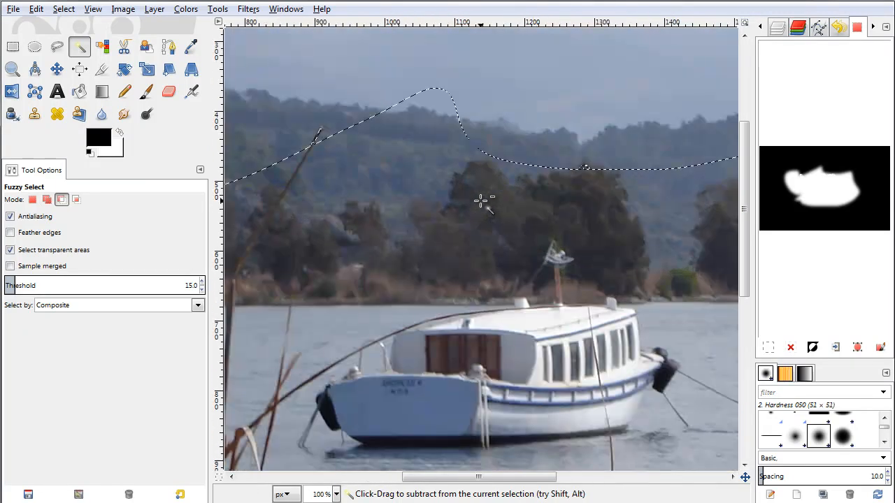
scroll(484, 203, down, 3)
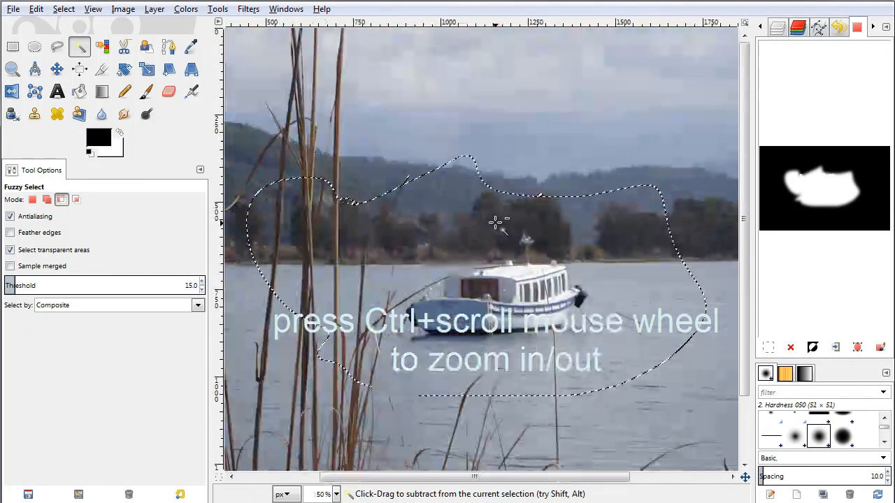
scroll(545, 246, up, 2)
scroll(541, 244, down, 3)
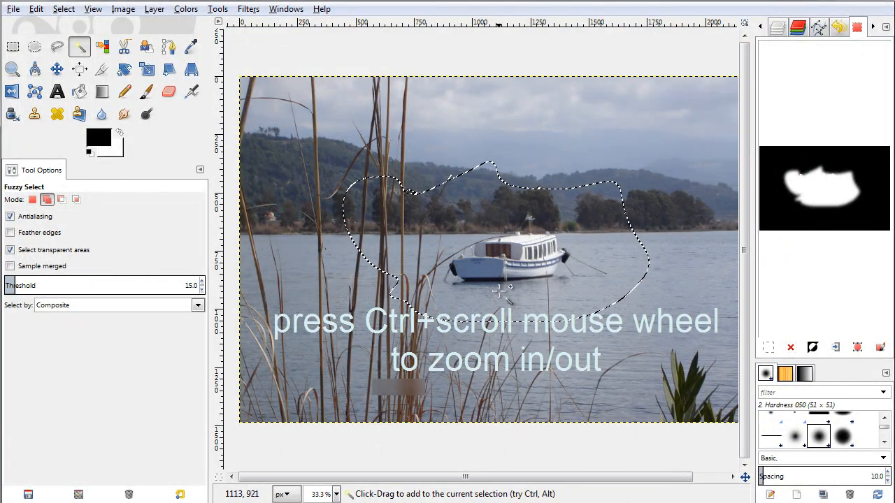
drag(503, 300, 511, 192)
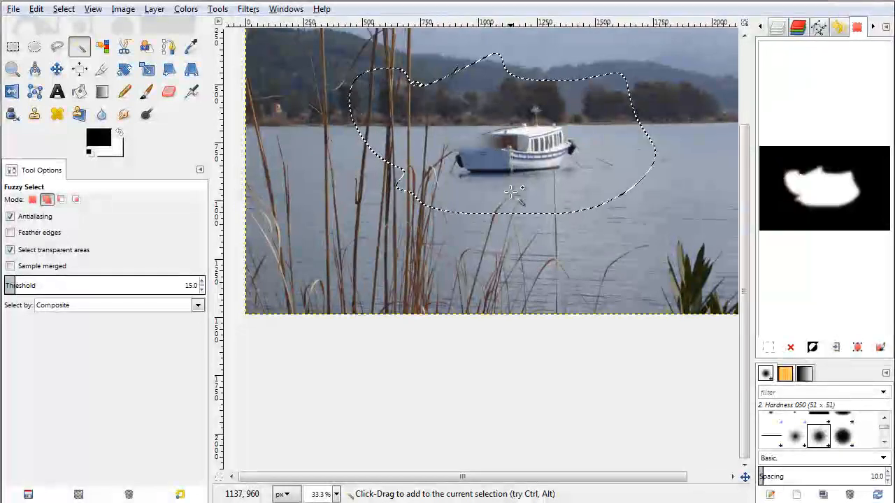
scroll(514, 193, up, 3)
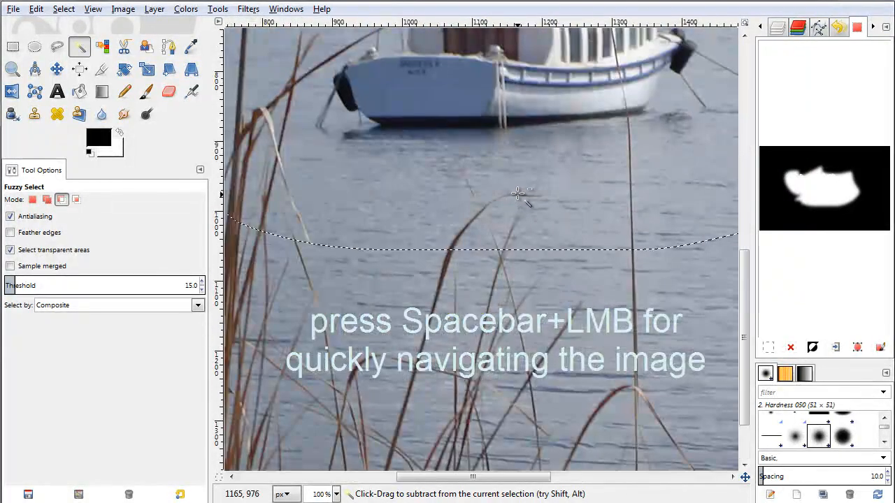
Clear the old selection and reselect only the curved reed stem below the boat with Fuzzy Select in replace mode.
scroll(519, 194, up, 1)
key(shift)
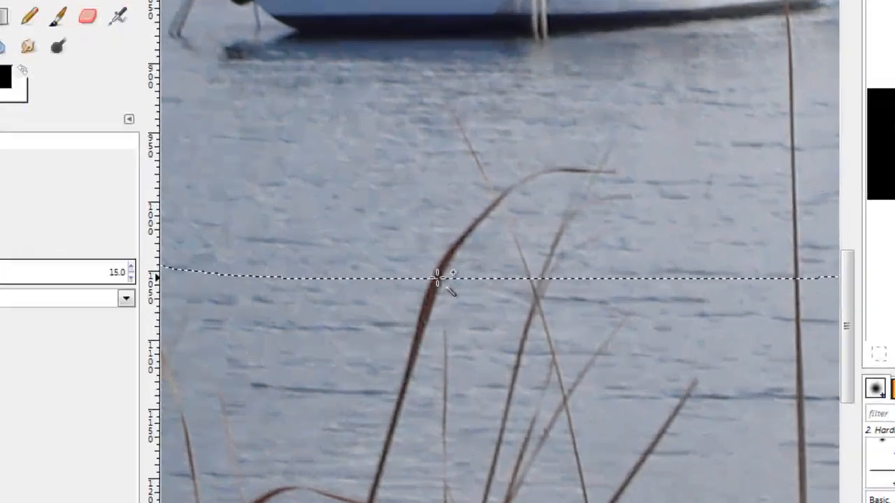
key(ctrl+shift+a)
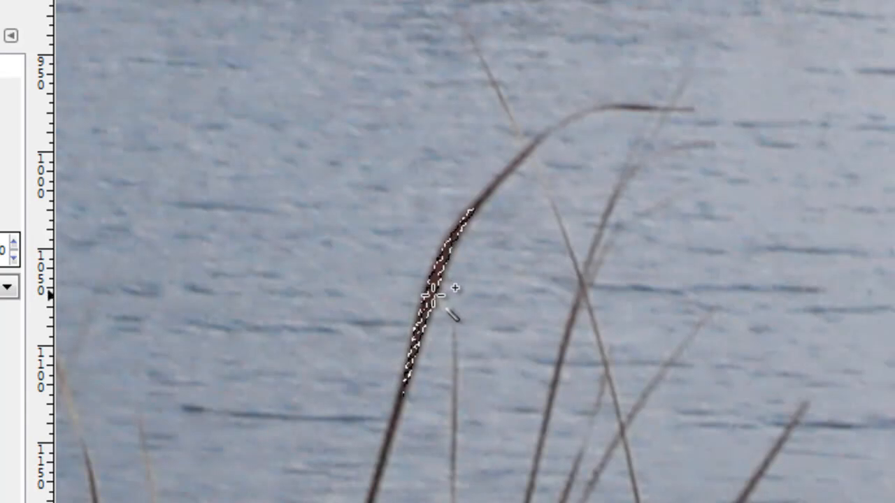
click(402, 296)
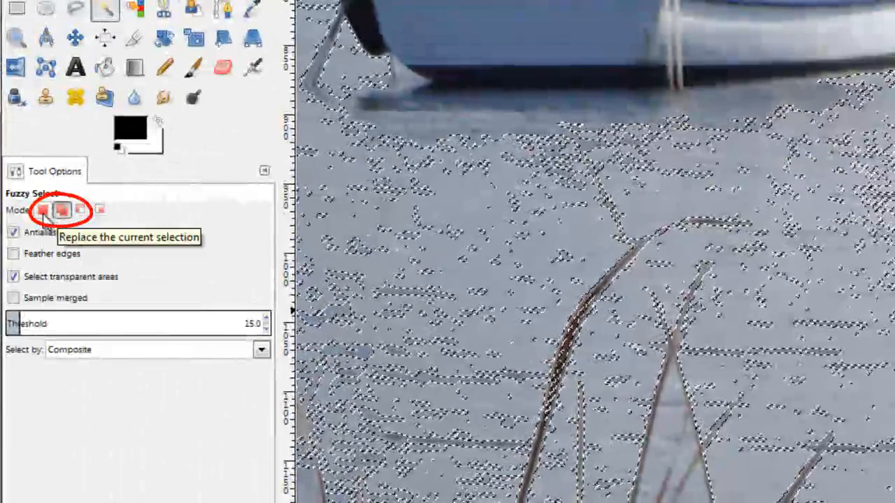
click(43, 212)
click(560, 357)
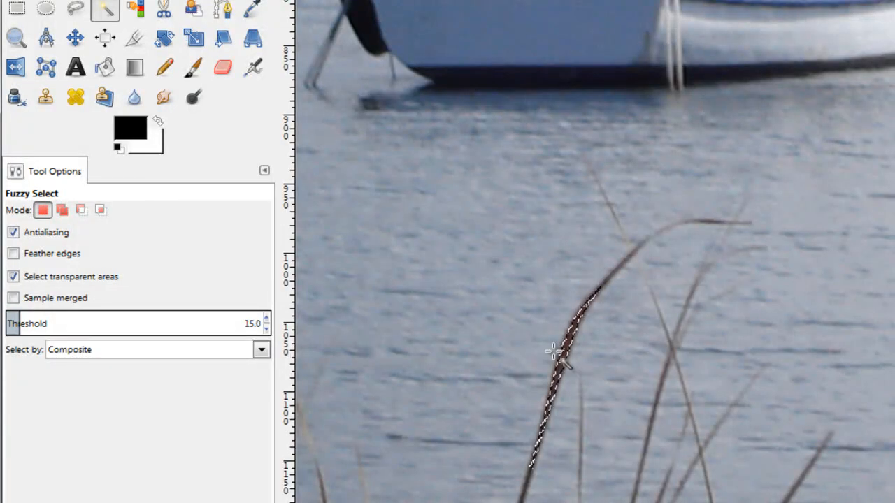
Raise the Fuzzy Select threshold to 130.3 and reselect from the curved reed below the boat.
drag(46, 319, 108, 319)
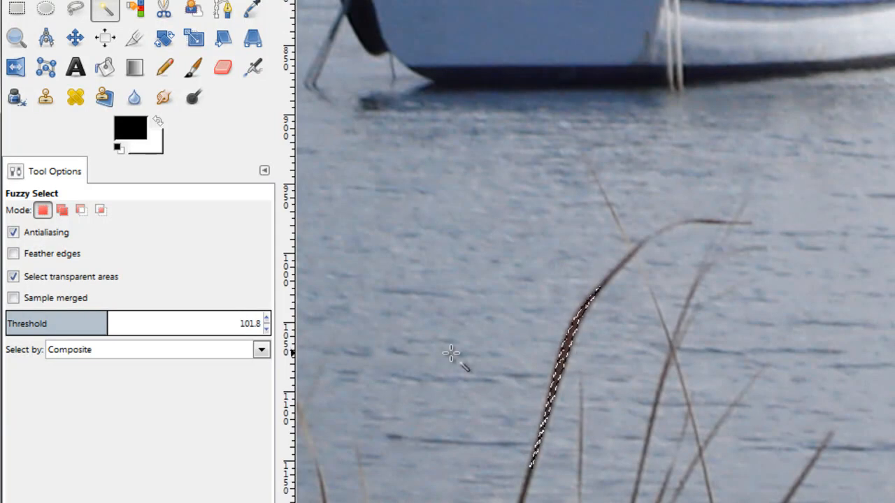
drag(105, 322, 137, 319)
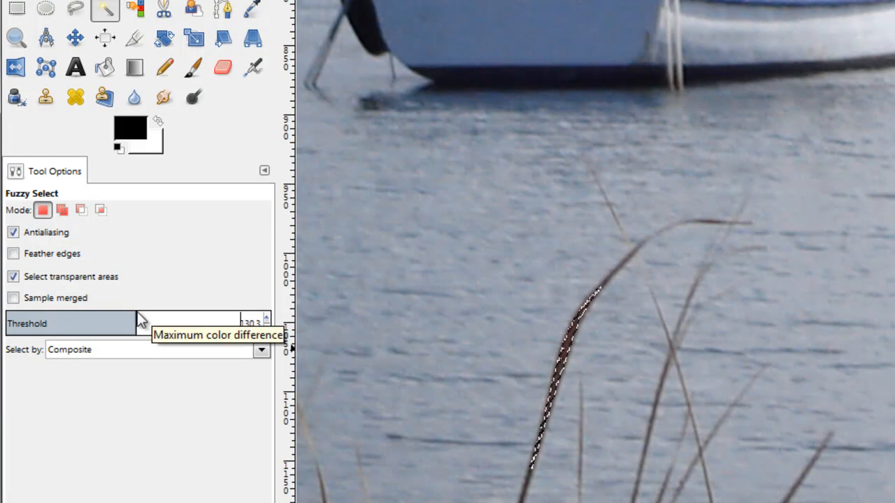
click(565, 348)
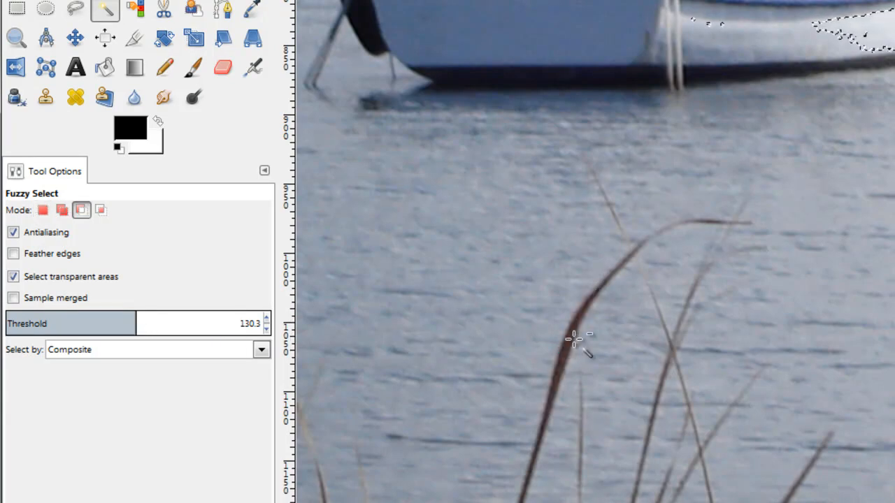
Select the curved reed below the boat with Fuzzy Select at a threshold of 35.8.
ctrl+scroll(591, 343, down, 3)
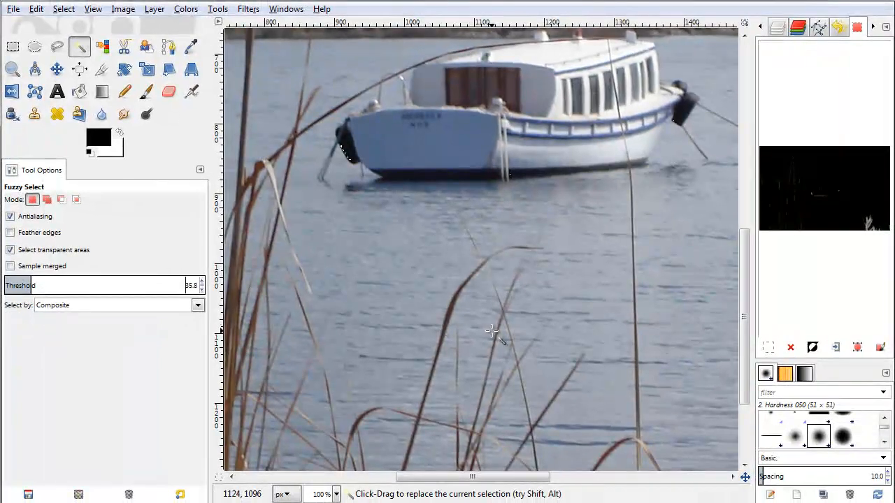
ctrl+scroll(492, 334, up, 3)
click(394, 302)
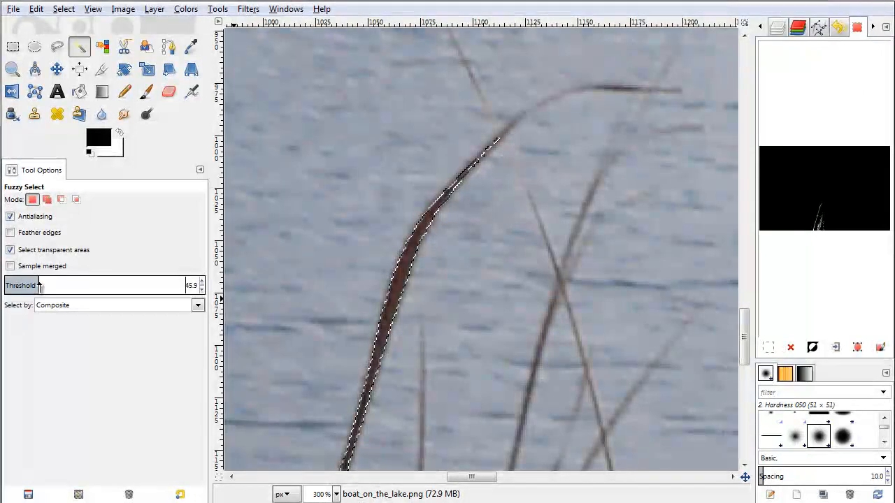
Set the Fuzzy Select threshold to 21.1 and reselect the curved reed from several points along its stem.
drag(40, 285, 20, 287)
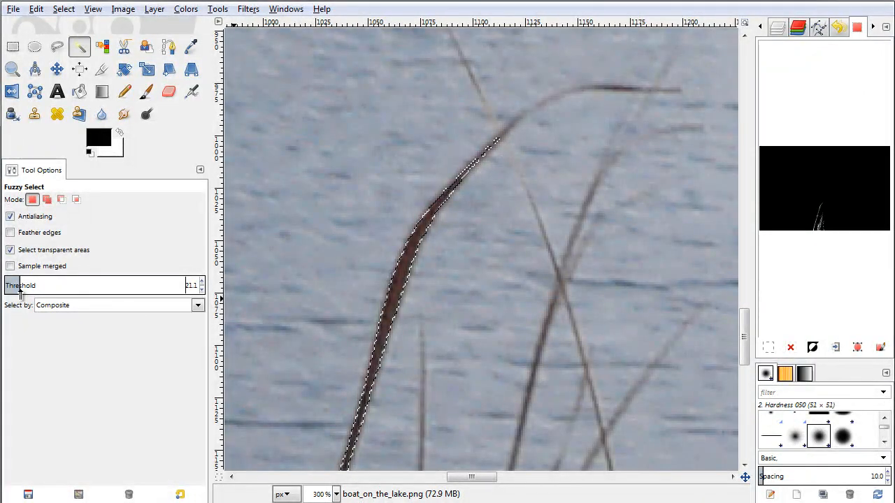
click(406, 275)
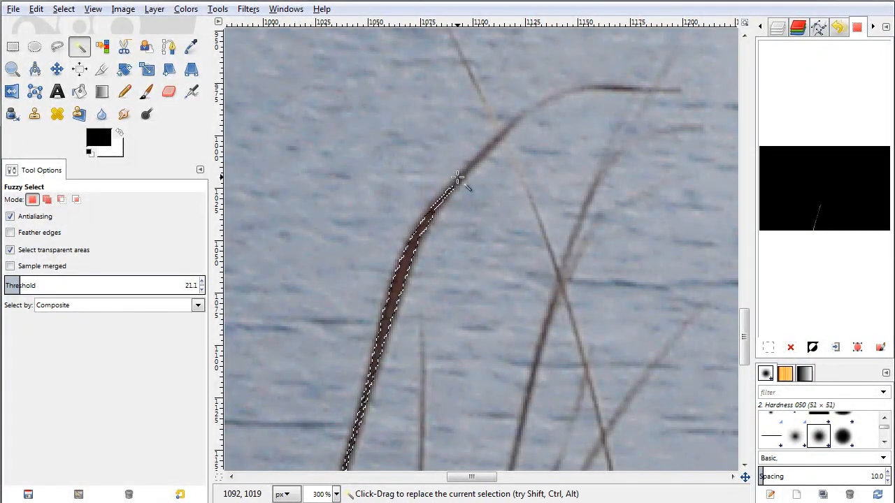
click(494, 146)
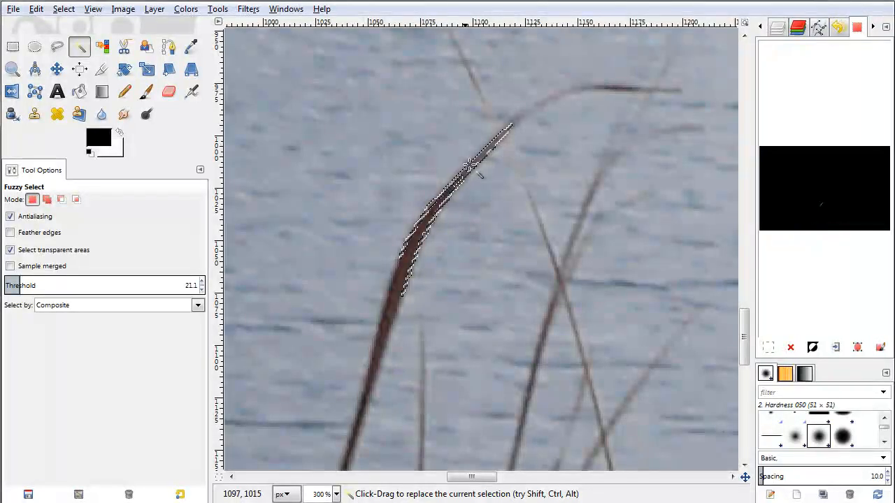
click(396, 287)
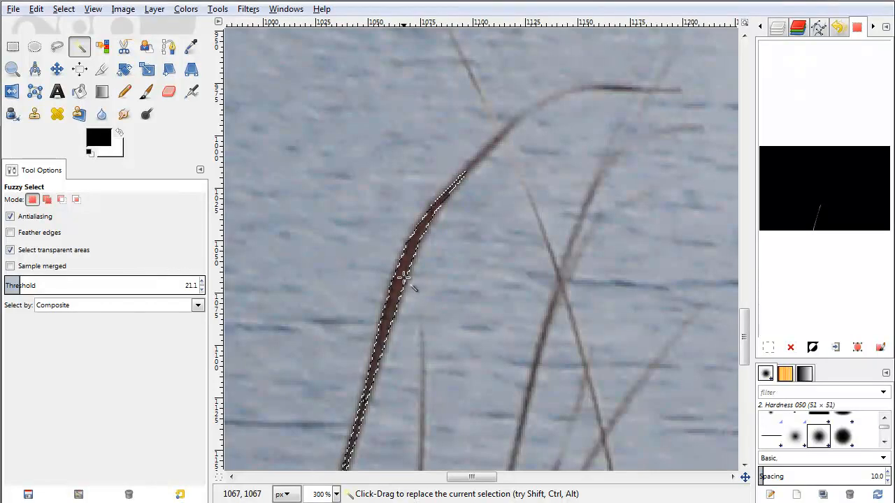
Move the Fuzzy Select threshold to 0, raise it to 255 and select the whole image.
drag(24, 287, 3, 284)
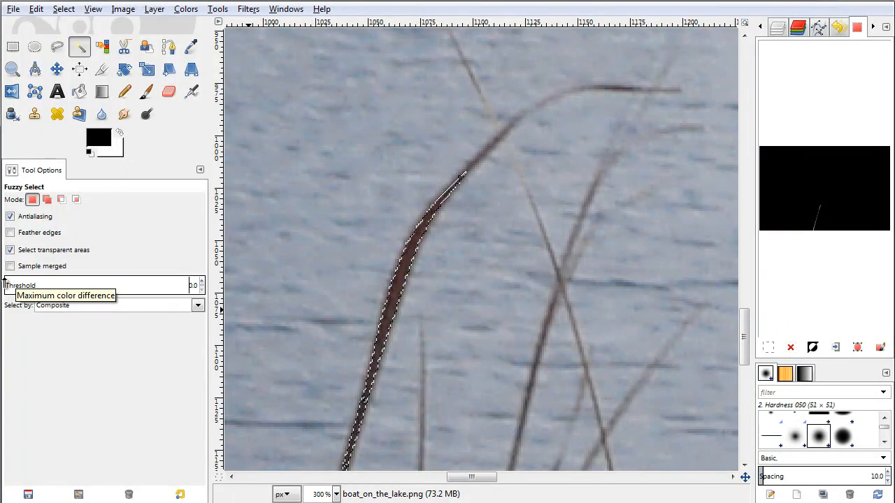
drag(5, 291, 215, 316)
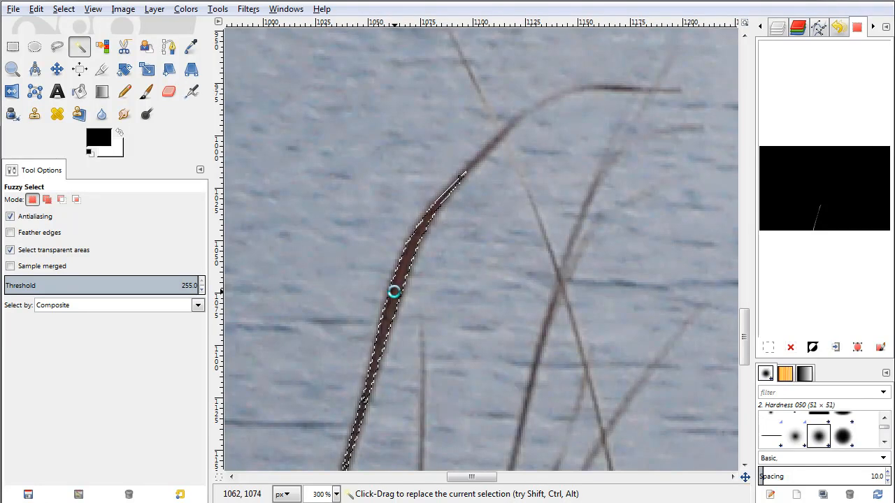
key(ctrl+a)
scroll(474, 278, down, 7)
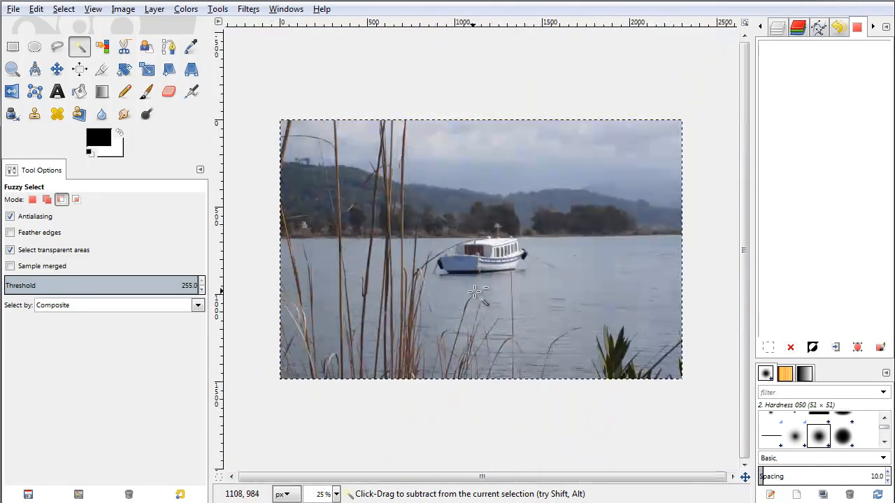
Lower the Fuzzy Select threshold to 32.1 and select from the dark upright reed stalk beside the boat.
scroll(396, 287, up, 3)
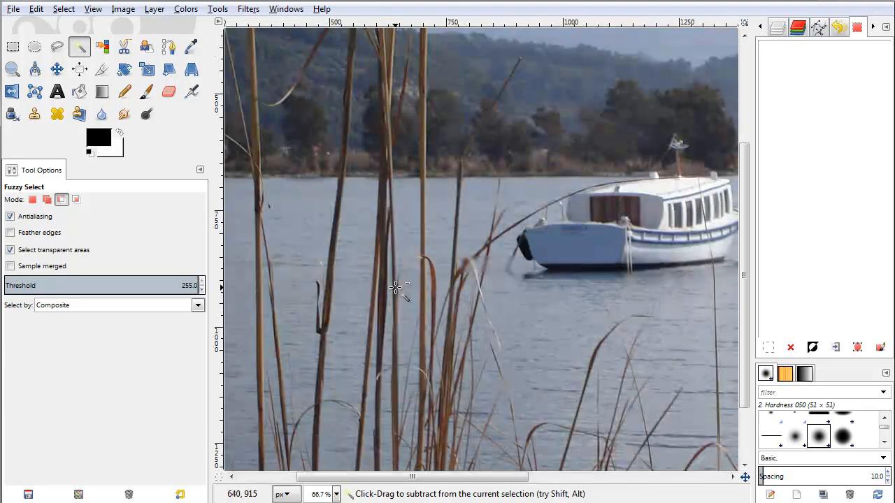
scroll(396, 286, down, 3)
scroll(396, 287, up, 3)
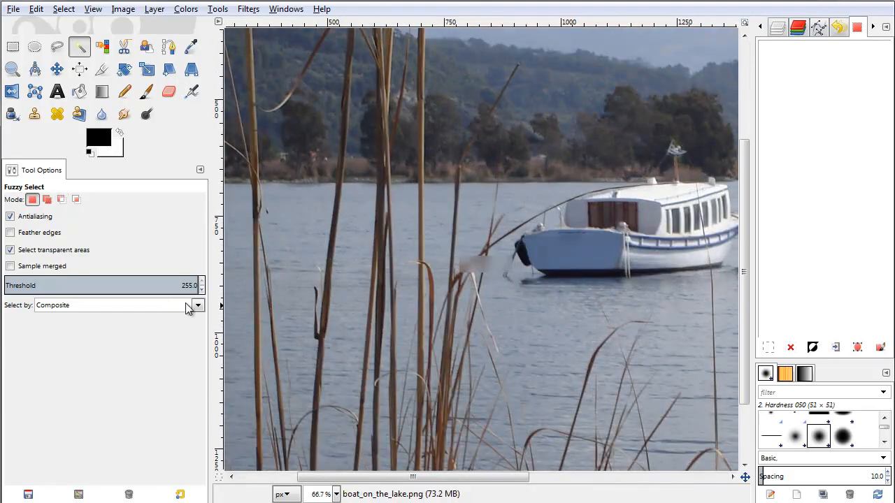
drag(130, 285, 28, 295)
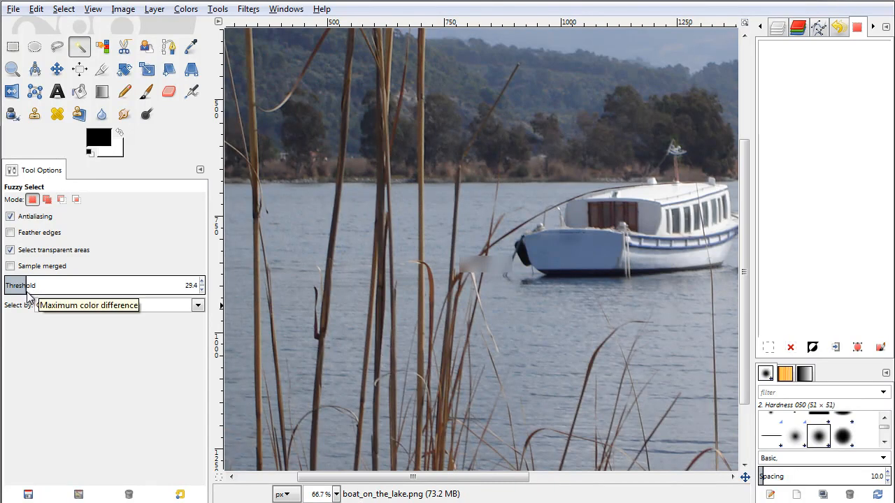
click(26, 286)
drag(27, 286, 29, 285)
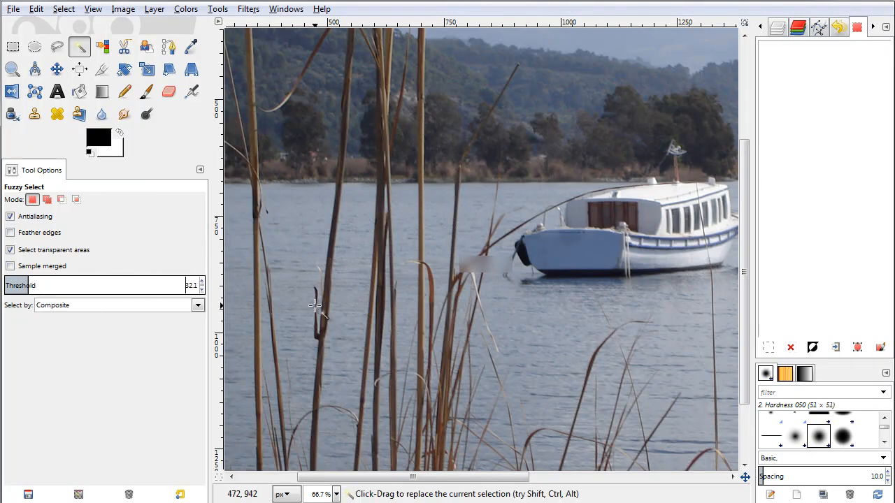
click(384, 316)
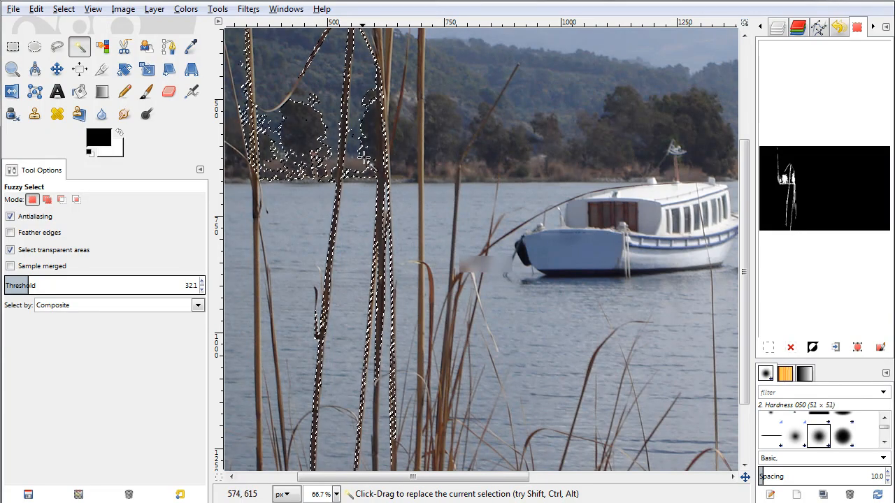
Reselect the dark reed stalk at a threshold of 11.9 and extend it in add-to-selection mode with its lower part and the adjoining trees.
drag(18, 283, 14, 284)
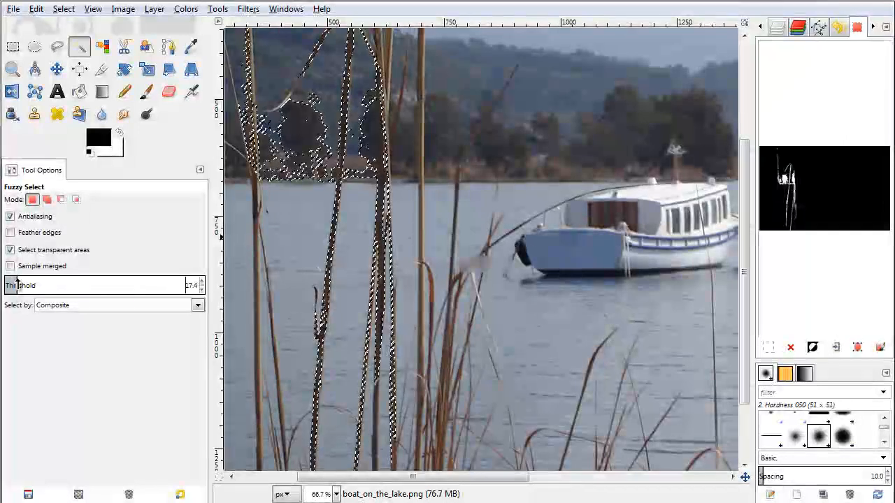
click(383, 304)
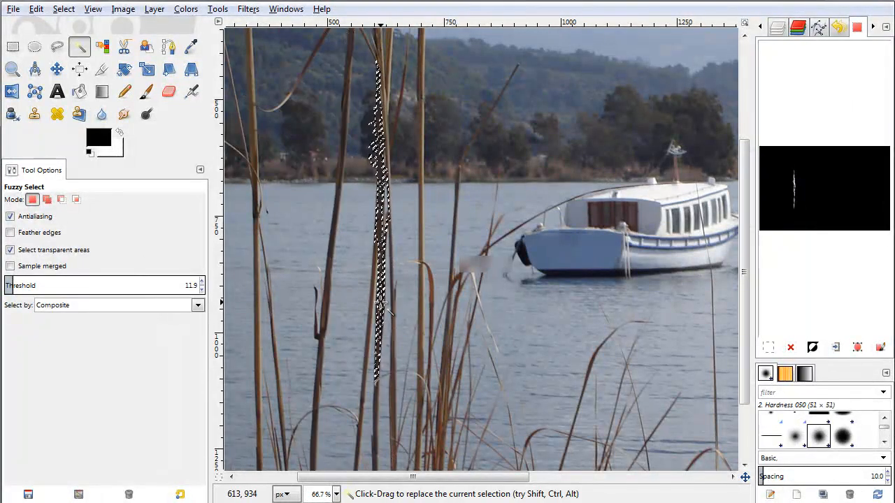
click(47, 201)
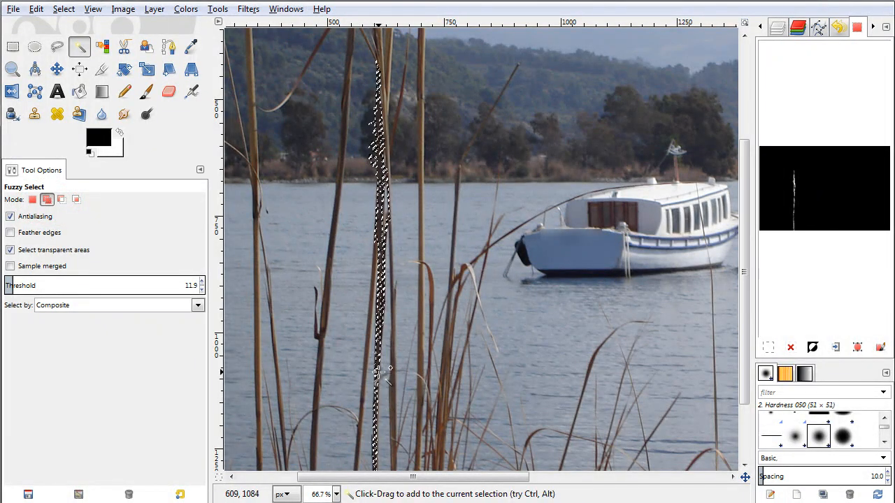
click(379, 326)
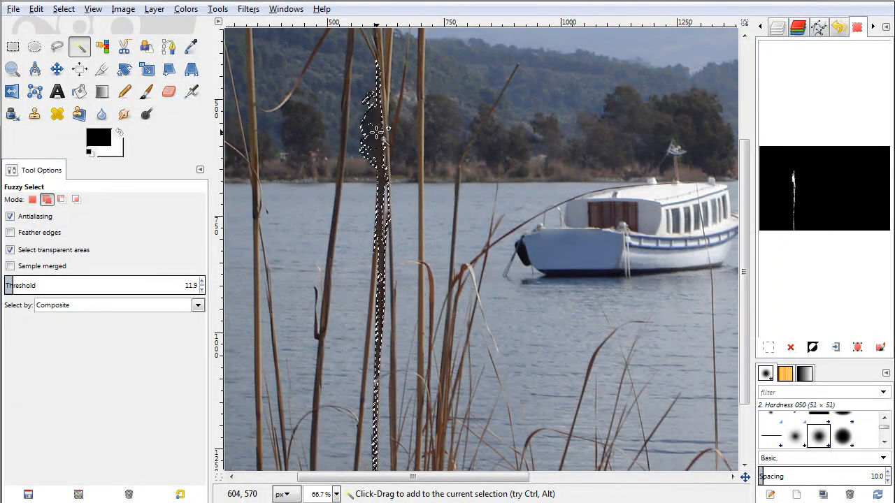
Subtract the tree patch behind the dark reed stalk from the selection with Fuzzy Select.
click(62, 199)
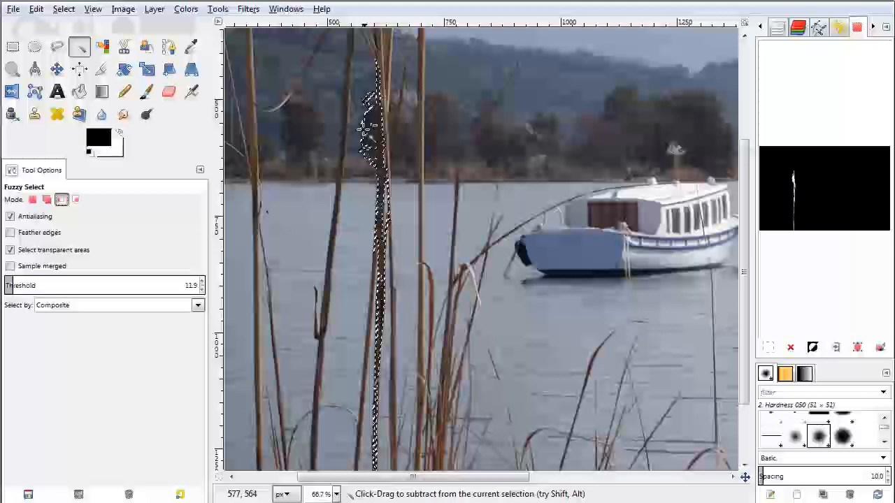
click(366, 102)
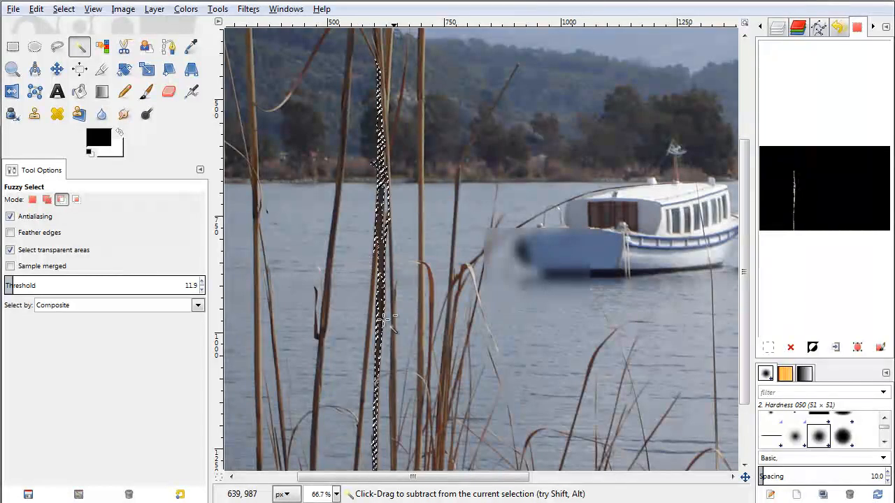
drag(523, 343, 553, 283)
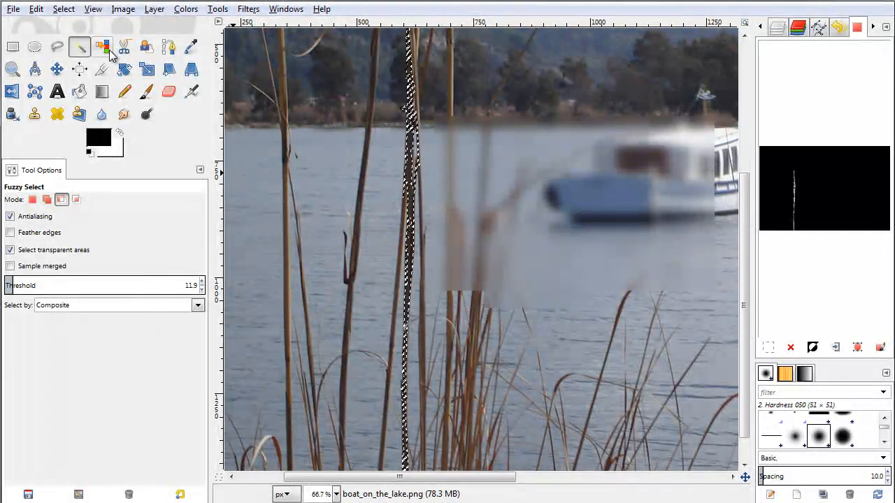
Activate Select by Color and add the dark reed colours throughout the photo, at threshold 15 and again at 16.5.
click(110, 51)
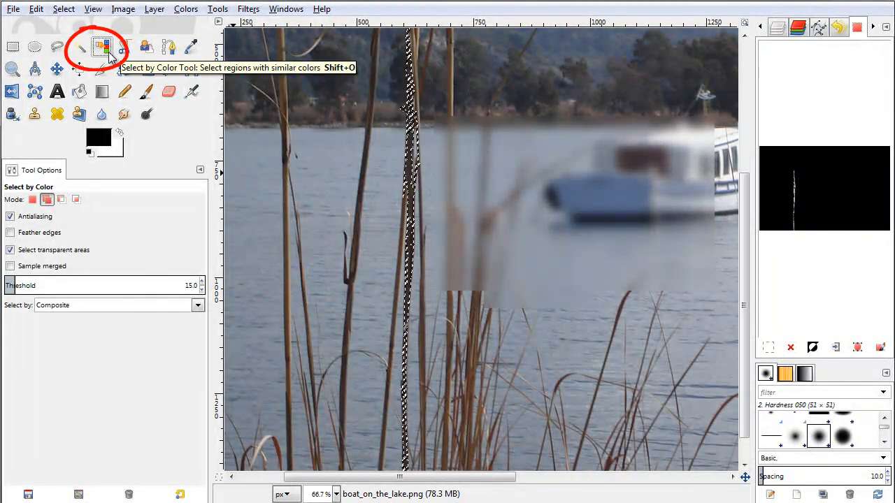
click(87, 54)
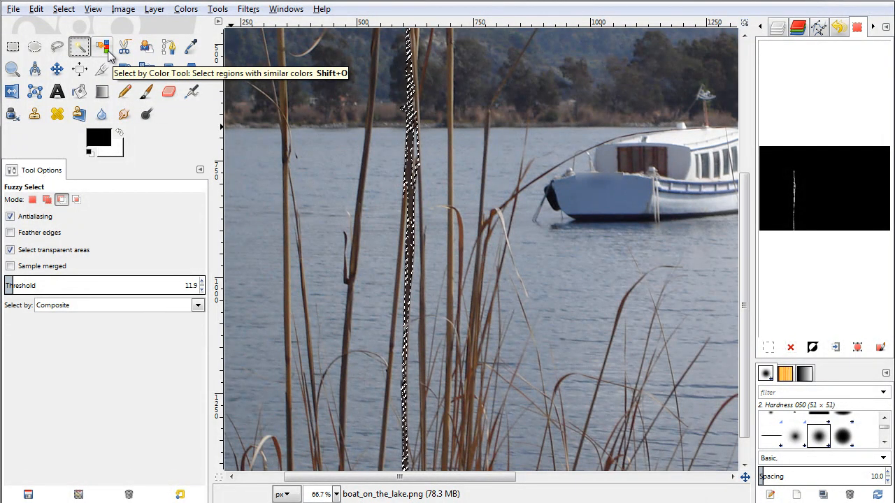
click(106, 50)
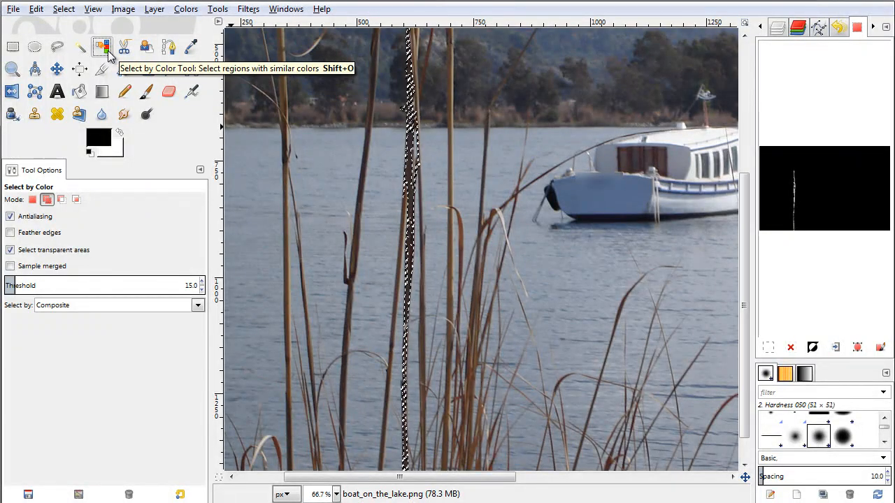
click(412, 203)
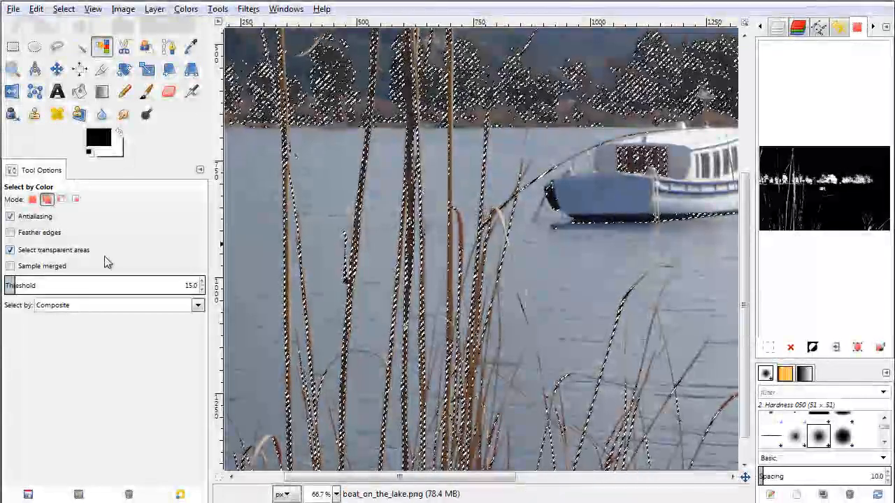
mouse_move(25, 284)
mouse_down()
mouse_move(102, 284)
mouse_move(22, 282)
mouse_up()
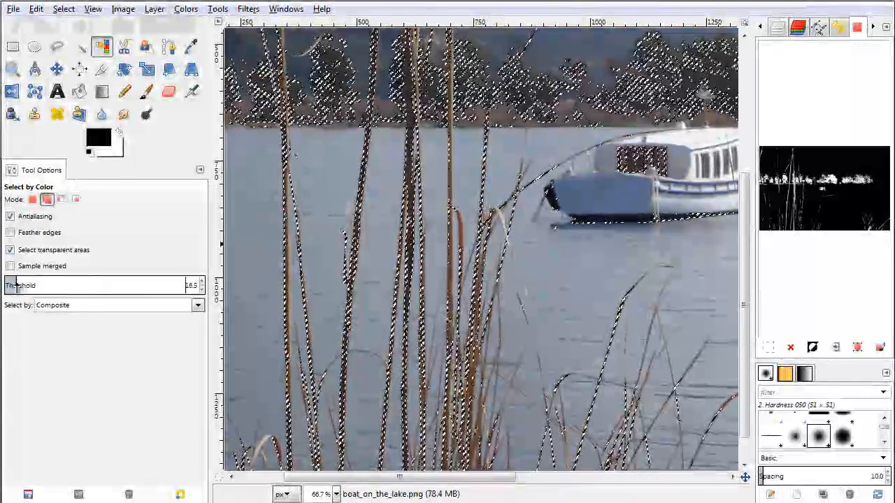
click(357, 225)
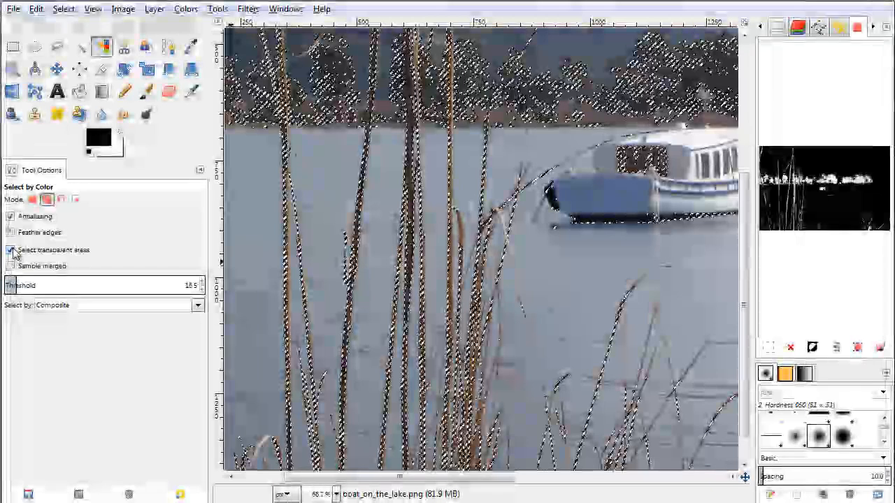
Turn on feathered edges for Select by Color and set the feather radius to 71.1.
click(10, 233)
drag(28, 252, 144, 260)
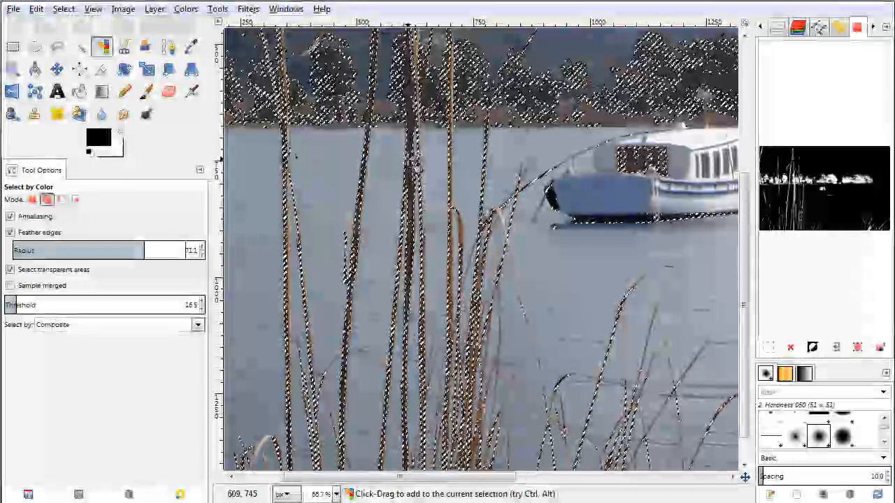
Add the dark reed colours with feathering at radius 71.1 and threshold 16.5, and turn feathered edges off.
click(413, 157)
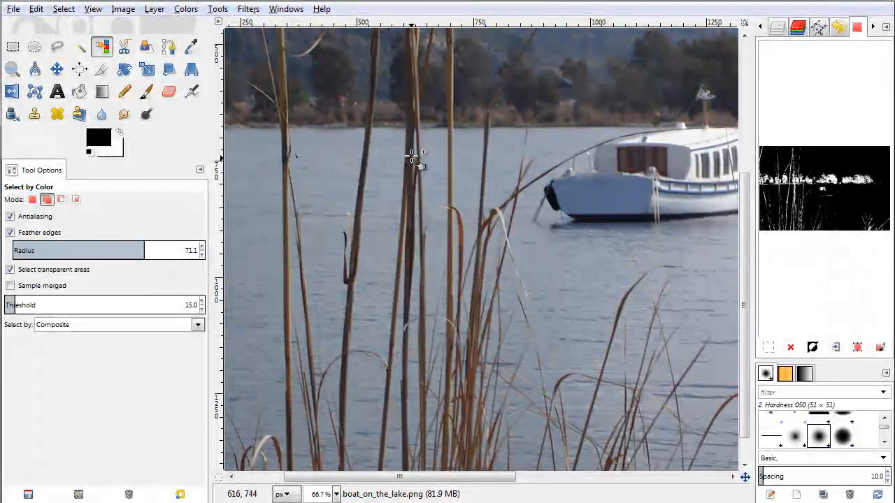
drag(412, 157, 413, 155)
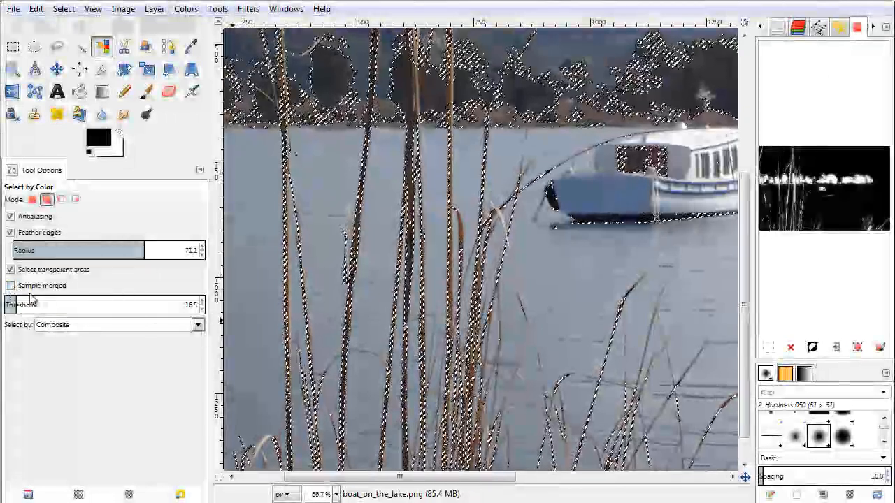
click(11, 286)
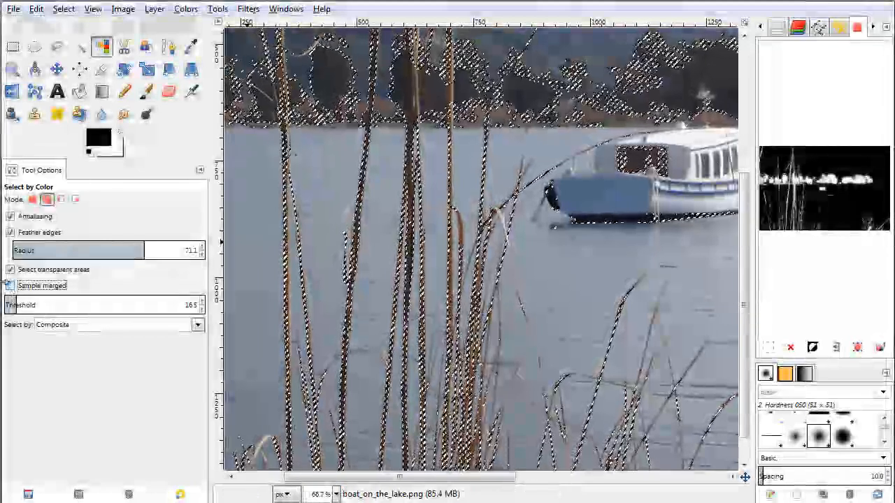
click(10, 234)
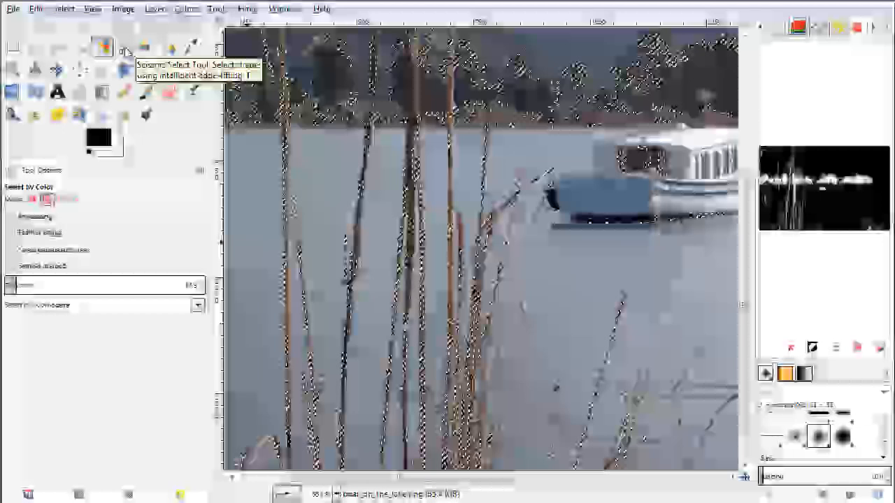
Activate Scissors Select and clear the whole selection.
click(124, 48)
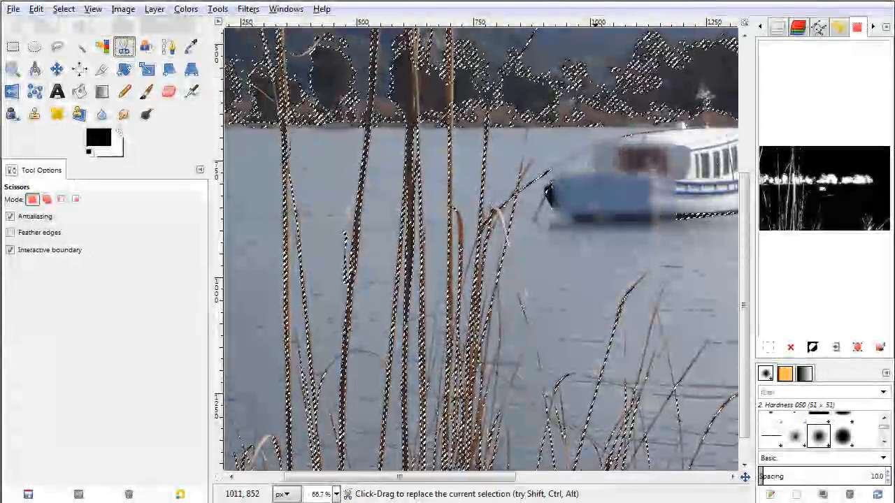
click(524, 284)
drag(524, 284, 405, 388)
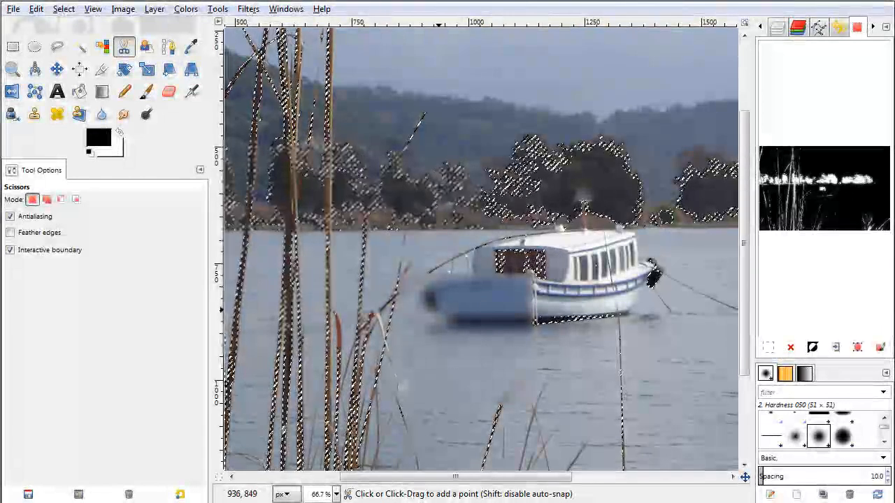
key(ctrl+shift+a)
key(ctrl)
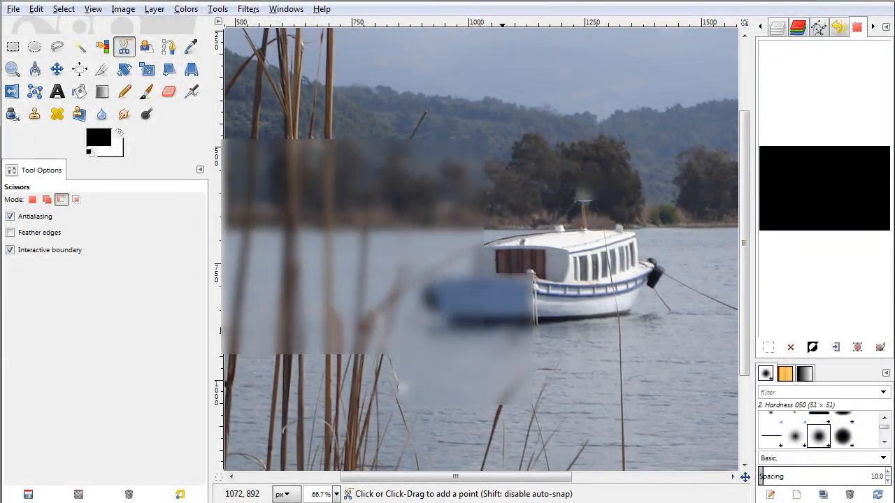
Turn off Interactive boundary and place the first two Scissors points along the dark lower edge of the boat's blue stern.
scroll(501, 323, up, 3)
scroll(501, 323, down, 1)
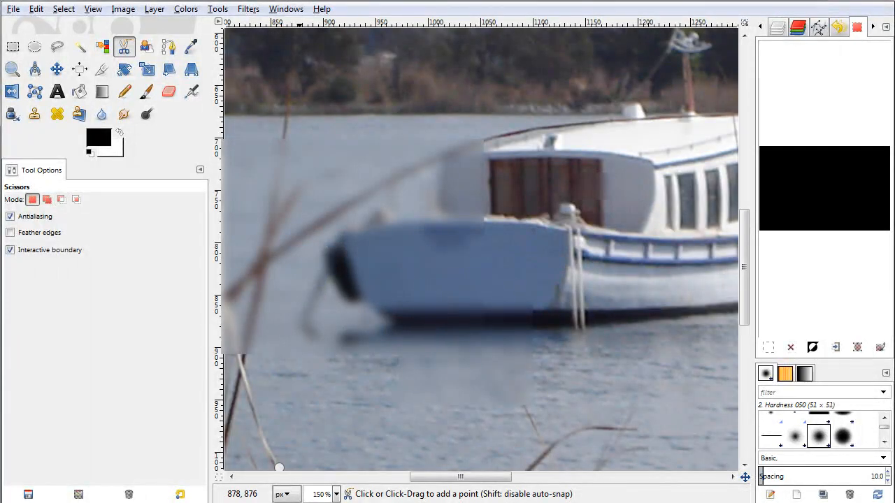
drag(544, 326, 437, 398)
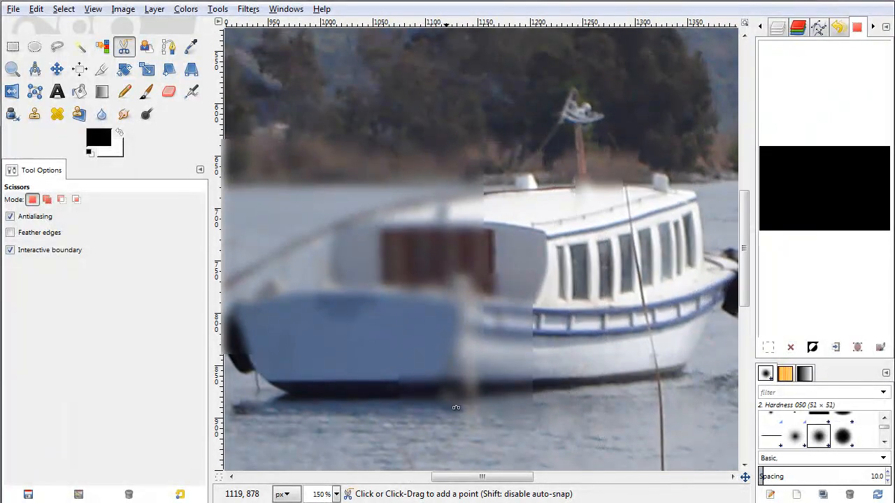
drag(356, 402, 423, 388)
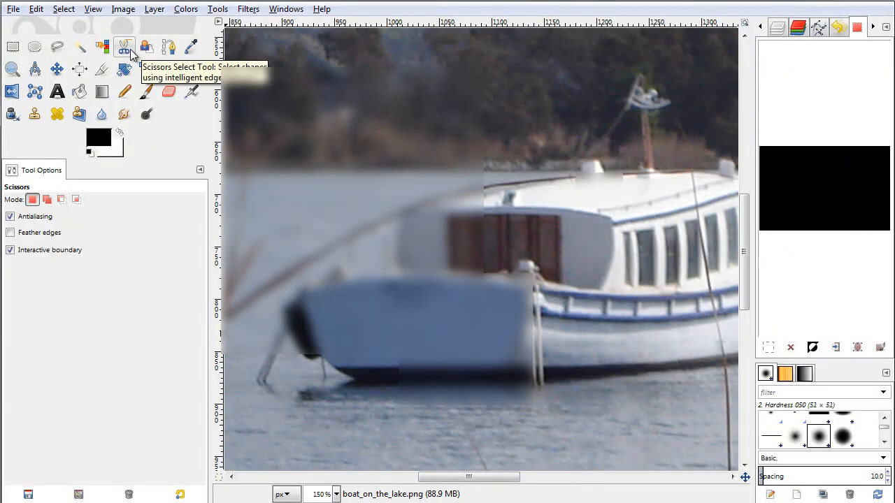
scroll(535, 336, down, 2)
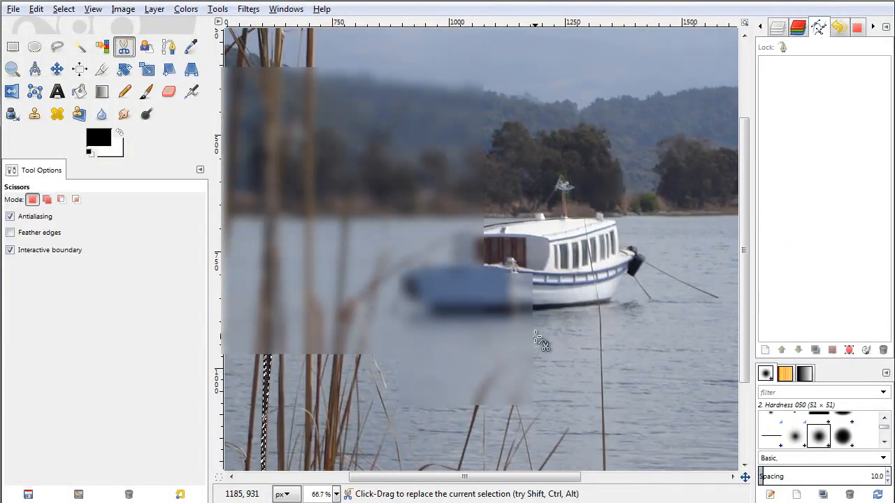
scroll(535, 336, up, 1)
scroll(539, 334, up, 2)
scroll(539, 334, down, 3)
scroll(525, 322, up, 1)
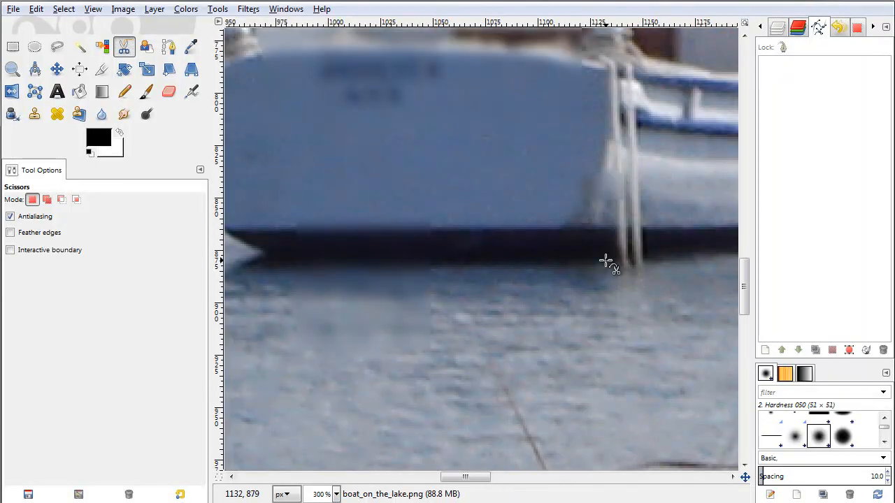
click(606, 261)
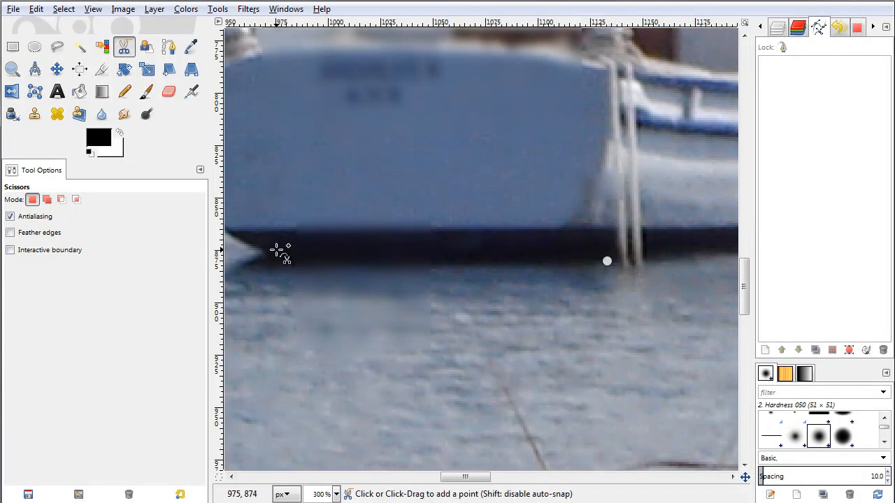
click(237, 241)
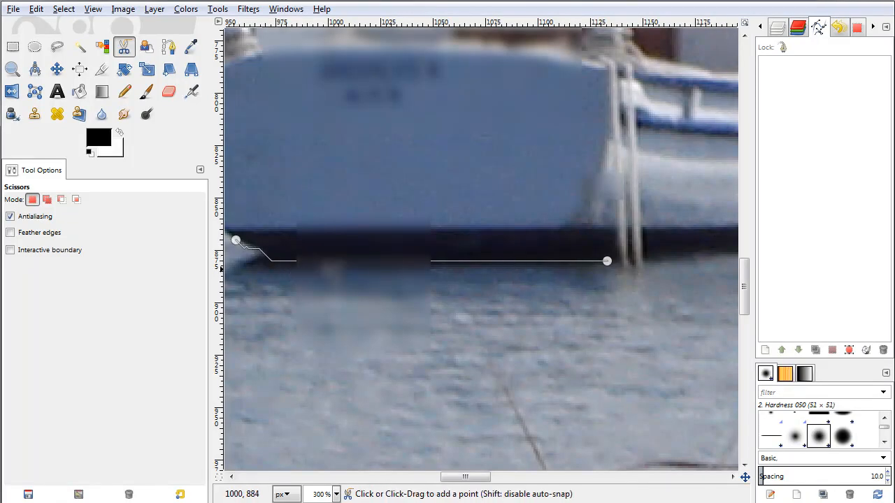
Turn on Interactive boundary and extend the Scissors outline to the lower end of the black fender on the stern.
drag(282, 305, 362, 242)
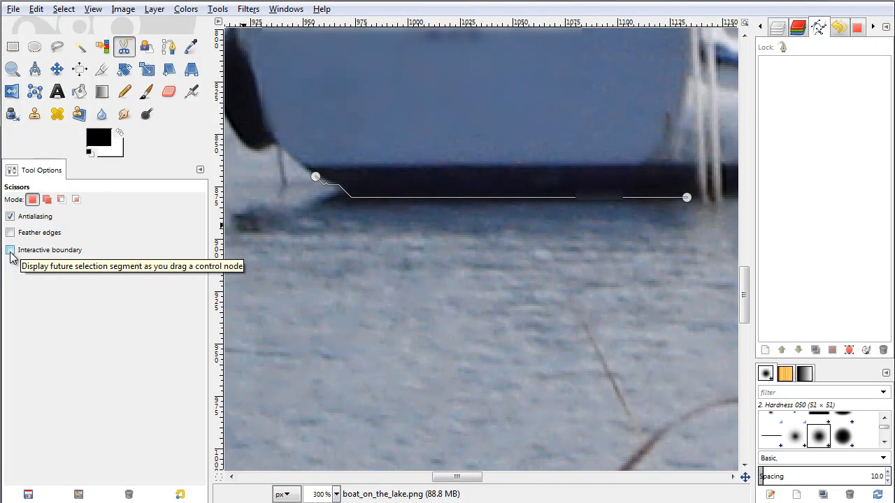
drag(360, 233, 459, 226)
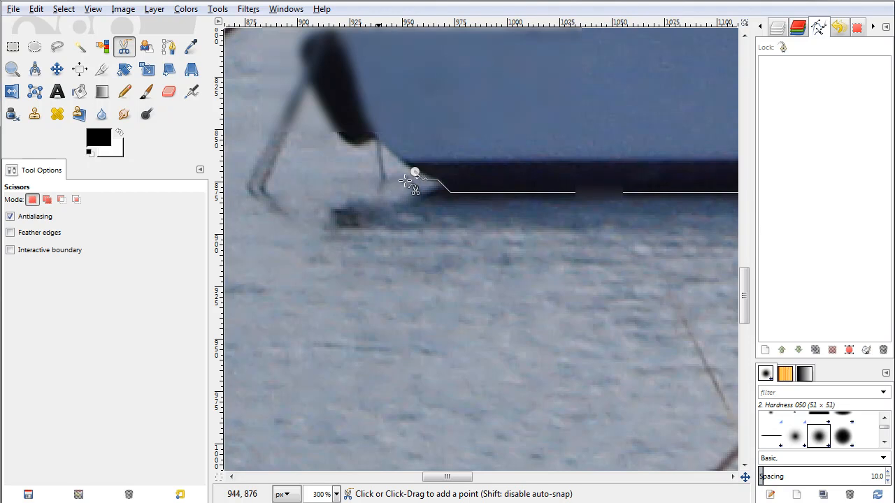
click(11, 250)
drag(397, 155, 349, 149)
click(414, 172)
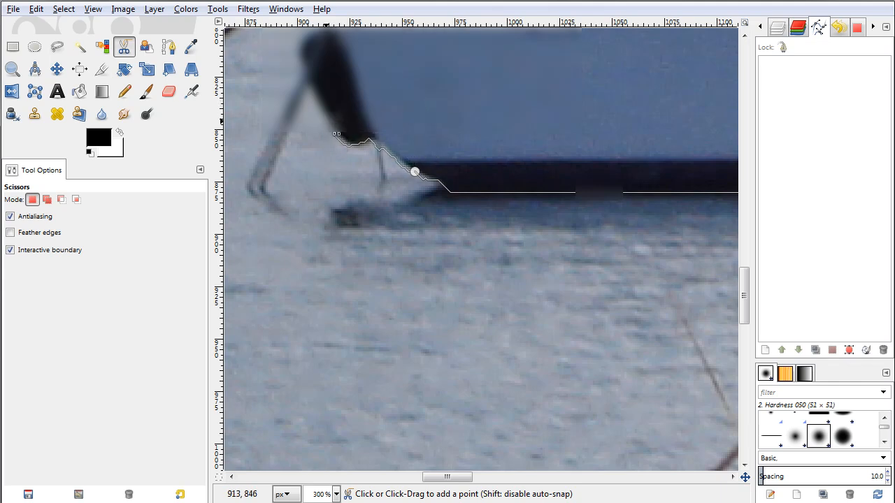
click(341, 142)
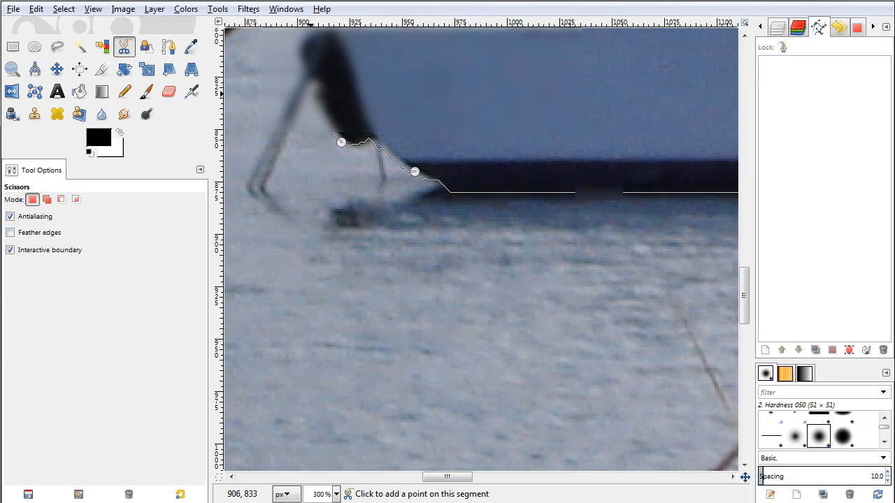
Trace the Scissors outline around the mooring rope and up to the top of the fender's outer edge.
mouse_move(313, 89)
mouse_down()
mouse_move(280, 184)
mouse_move(266, 192)
mouse_move(247, 177)
mouse_move(274, 137)
mouse_up()
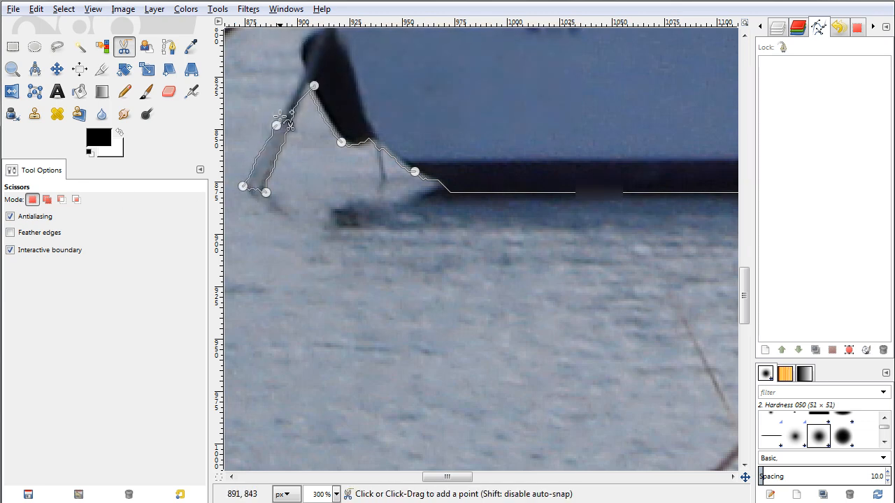
drag(279, 126, 307, 74)
click(305, 39)
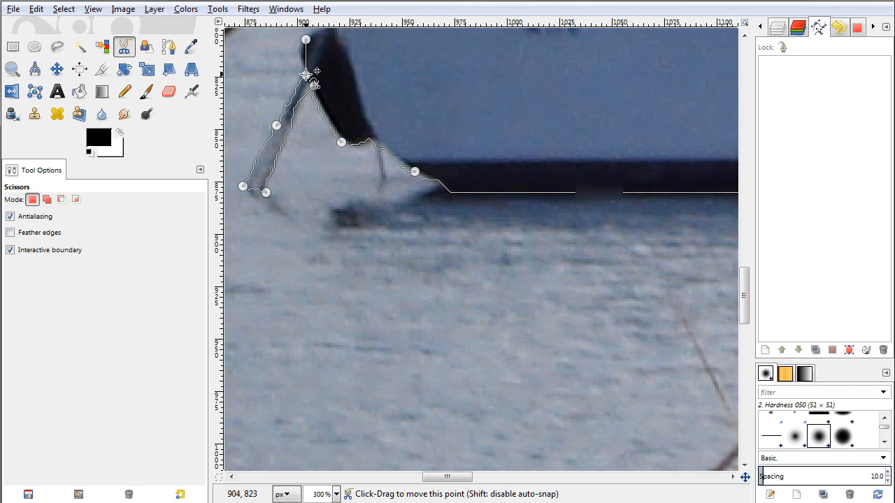
Adjust the point where the rope meets the fender and add extra points to fit the fender's outer and inner edges.
mouse_move(306, 75)
mouse_down()
mouse_move(282, 79)
mouse_move(265, 103)
mouse_move(244, 109)
mouse_move(310, 78)
mouse_move(280, 81)
mouse_move(299, 69)
mouse_up()
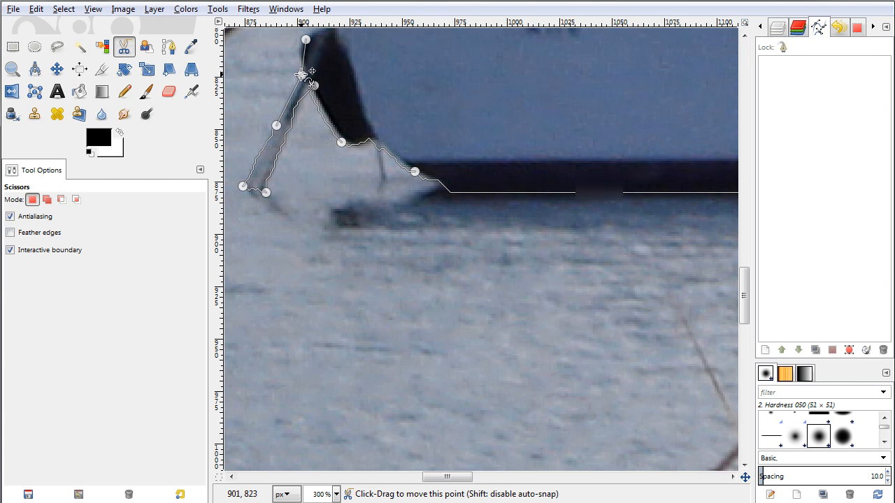
drag(285, 75, 305, 70)
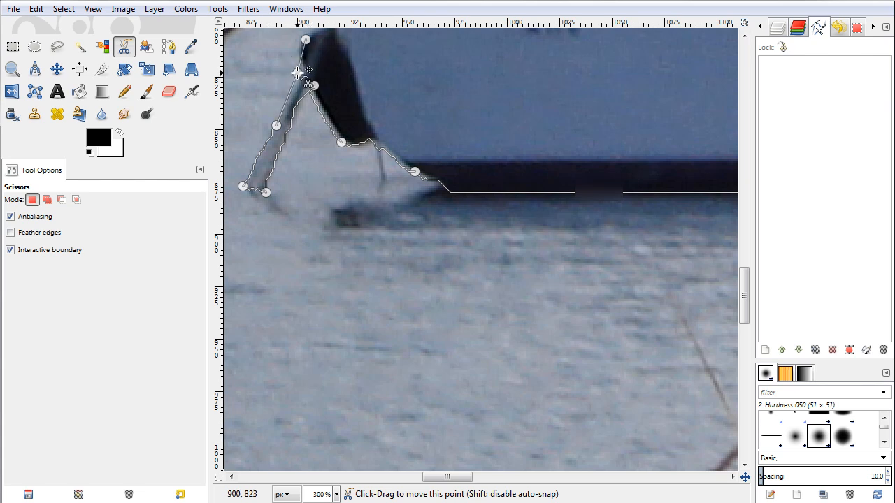
drag(279, 75, 301, 73)
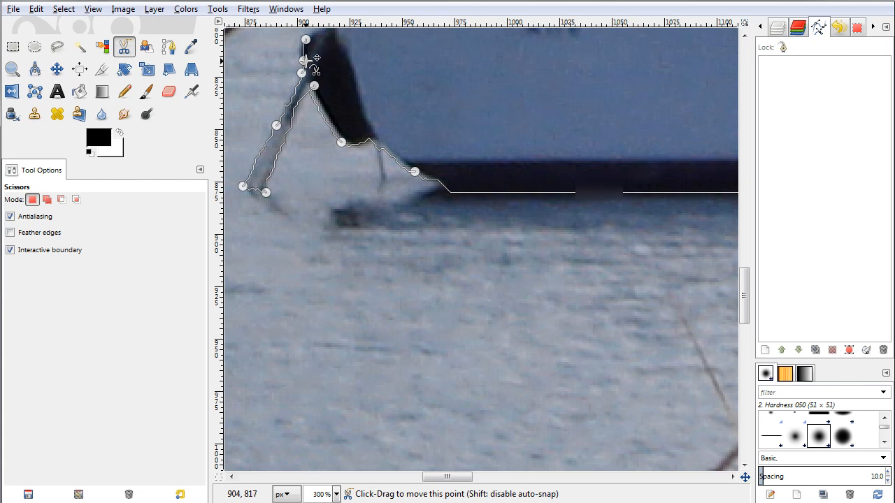
drag(303, 60, 297, 52)
click(323, 118)
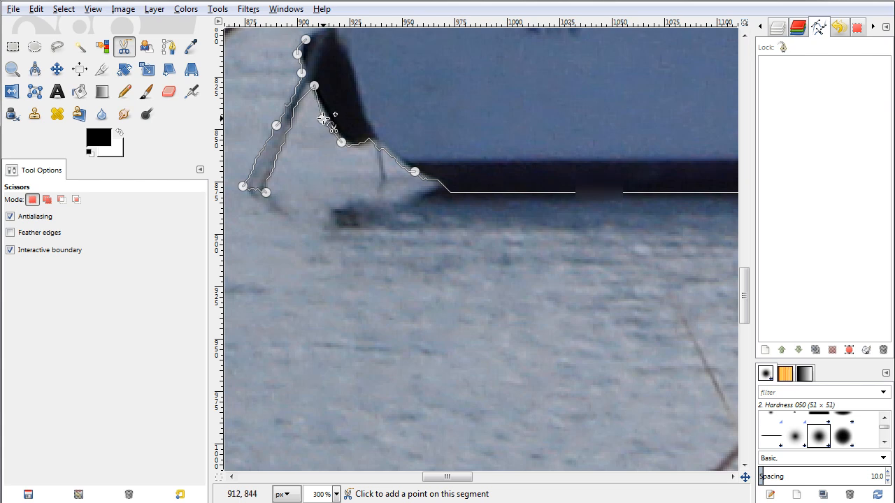
drag(331, 118, 334, 129)
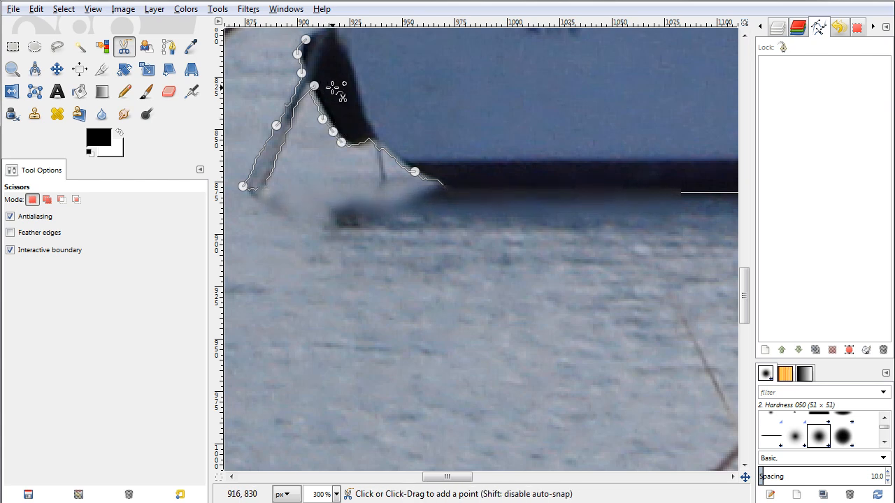
Continue the Scissors outline with points along the cabin roof and down the far end of the cabin.
scroll(489, 284, down, 1)
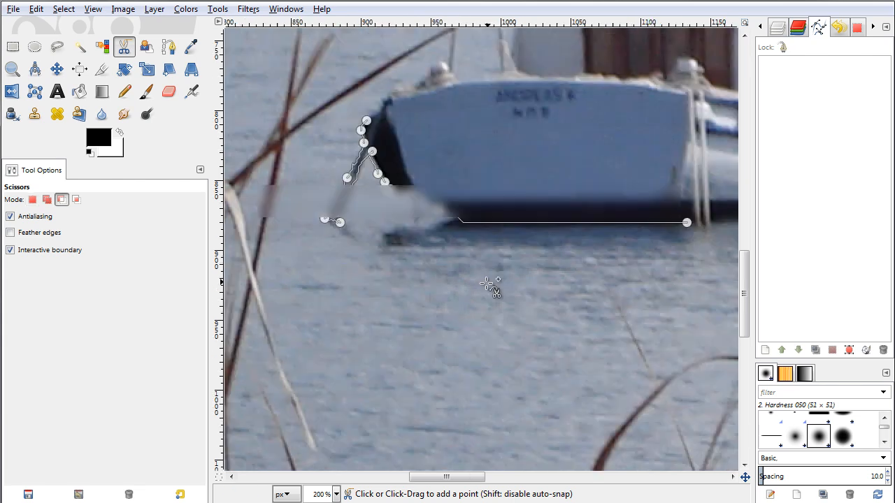
ctrl+scroll(489, 283, down, 1)
click(553, 112)
click(625, 112)
click(672, 105)
key(space)
click(537, 117)
click(575, 148)
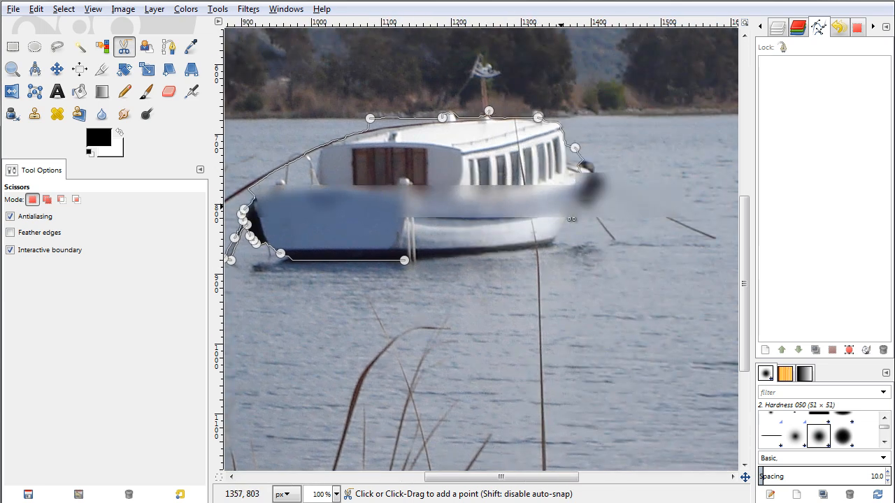
Place Scissors points along the bottom of the white hull back to the stern ropes near the first point.
click(552, 238)
click(486, 261)
click(404, 260)
click(419, 259)
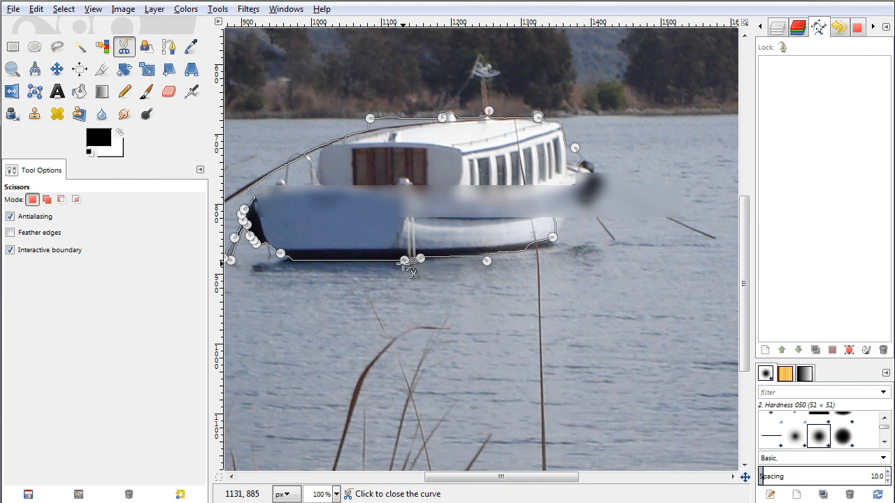
Close the Scissors outline at its first point and convert it into a selection of the boat.
scroll(411, 271, up, 3)
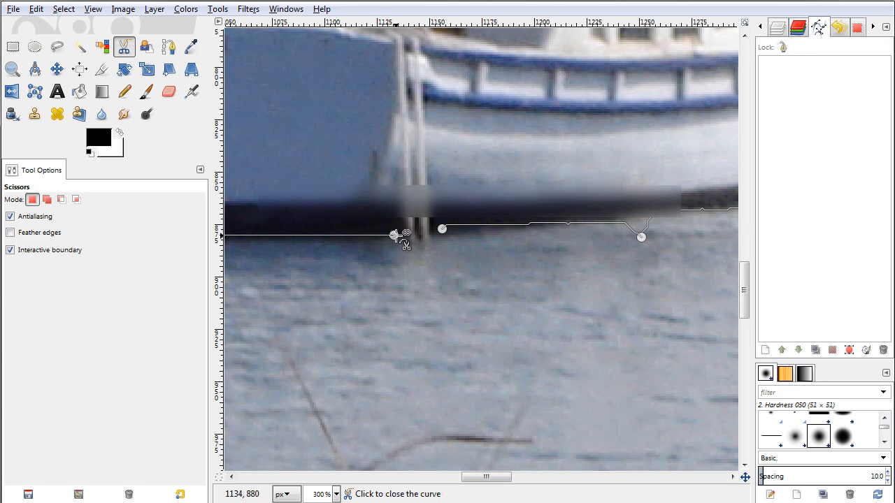
click(393, 236)
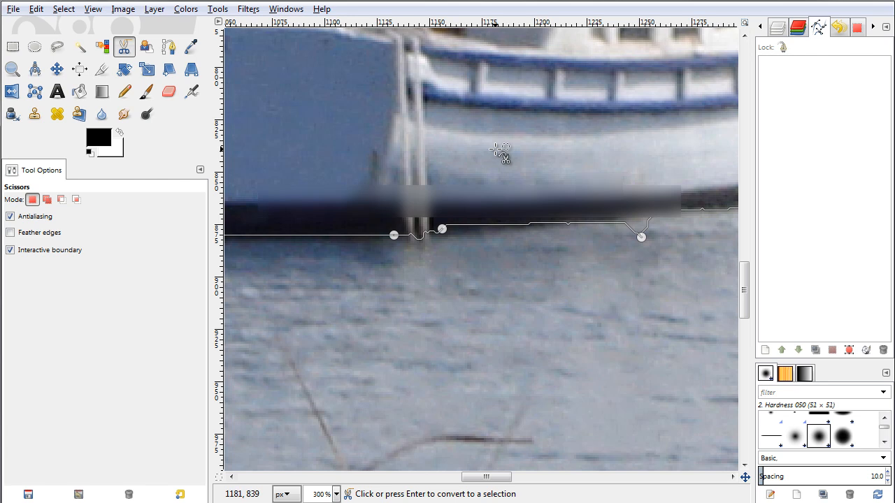
click(549, 172)
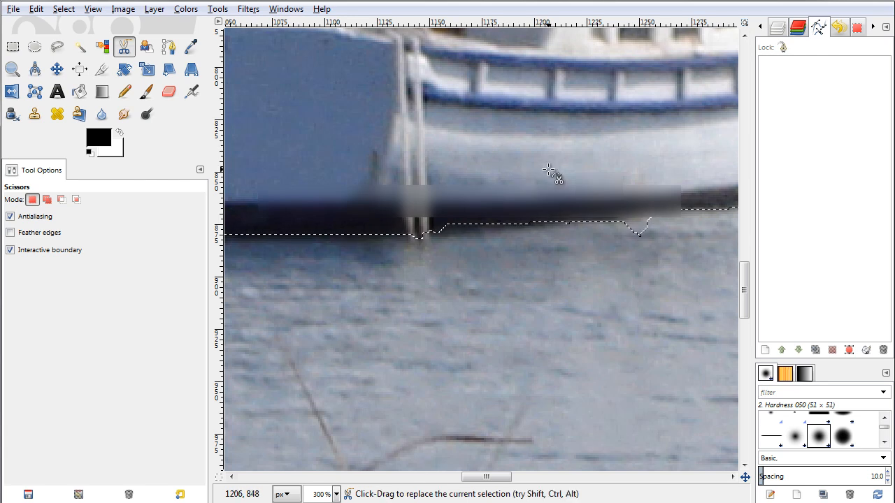
scroll(559, 272, down, 3)
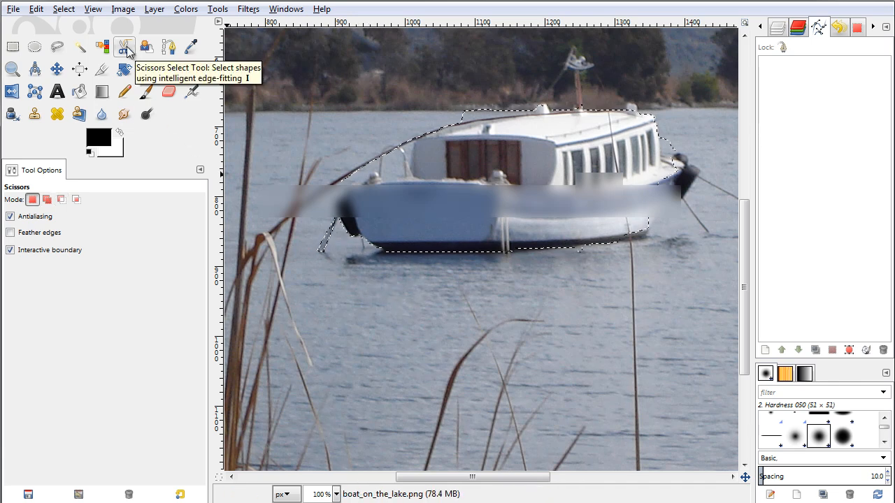
Show the boat selection's mask in the Selection Editor.
click(10, 250)
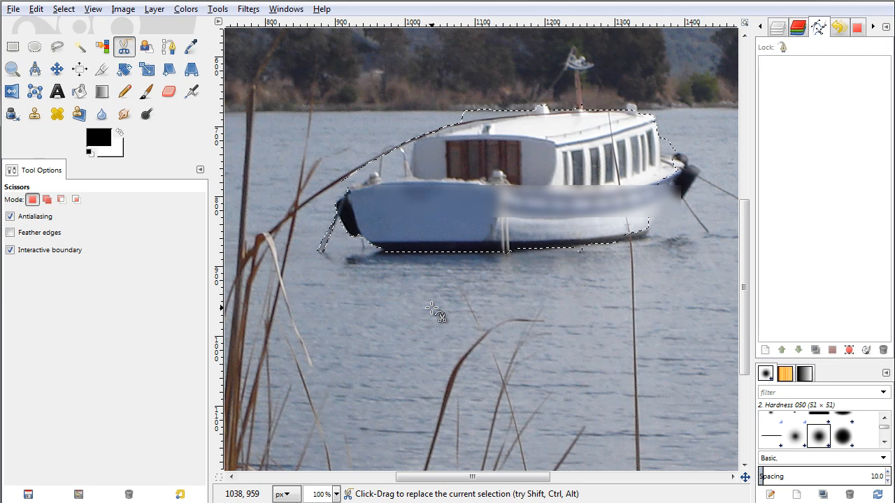
click(858, 27)
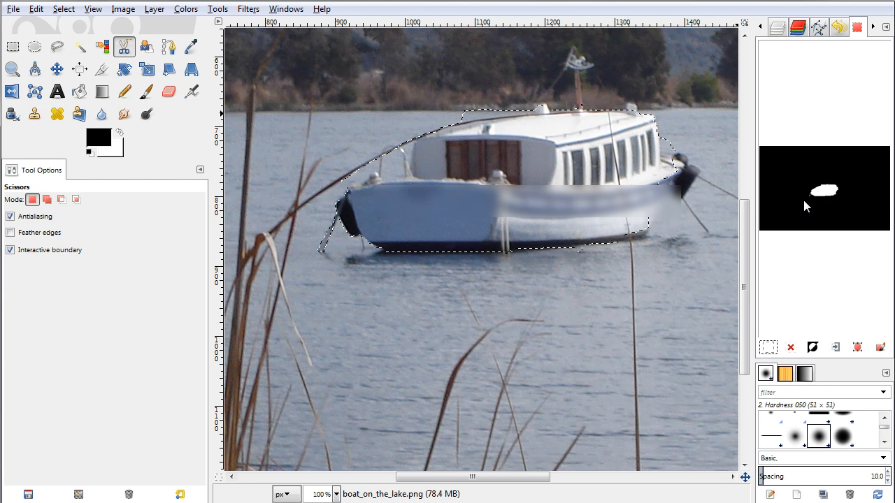
Try a Levels adjustment on the selected boat with input levels of 46 for black and 213 for white, and discard it.
click(217, 8)
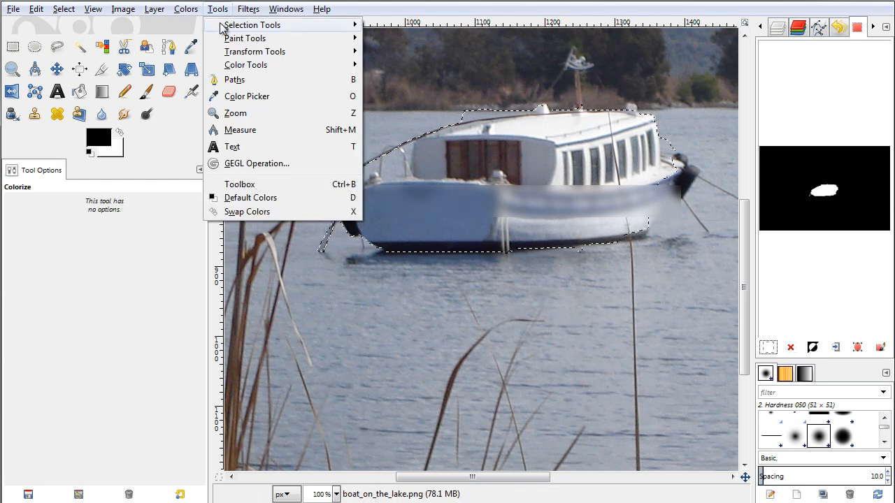
mouse_move(269, 65)
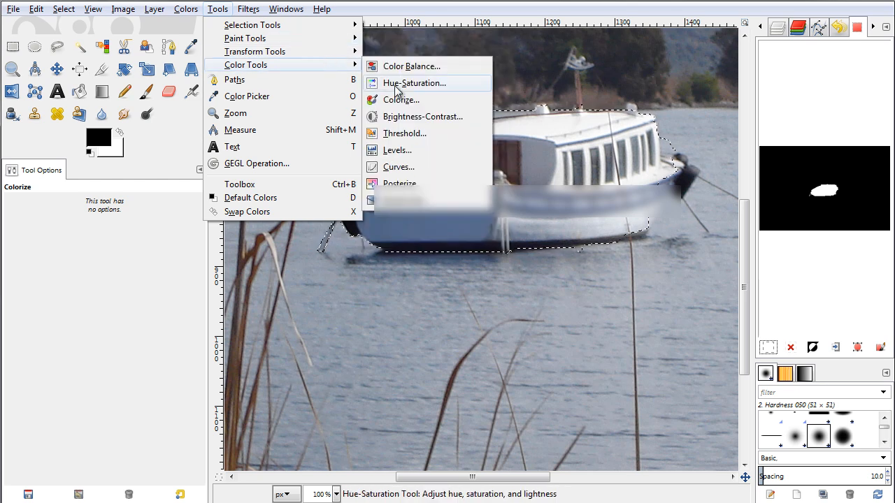
click(397, 151)
drag(459, 274, 418, 284)
drag(226, 270, 266, 283)
drag(370, 110, 227, 110)
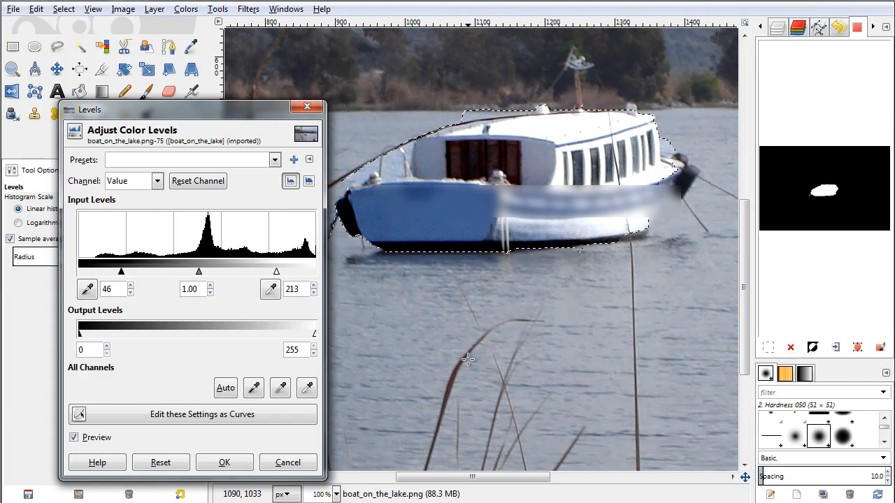
click(307, 106)
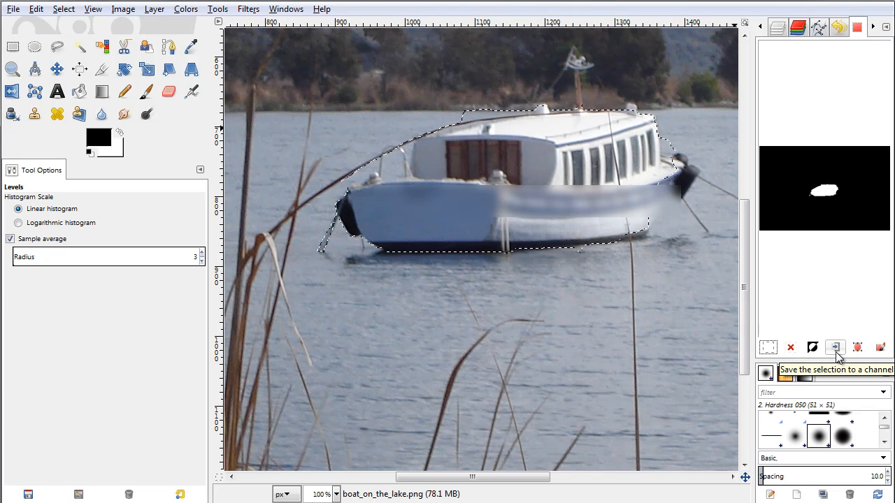
Check the image's channel list and save the boat selection to a new channel.
click(797, 29)
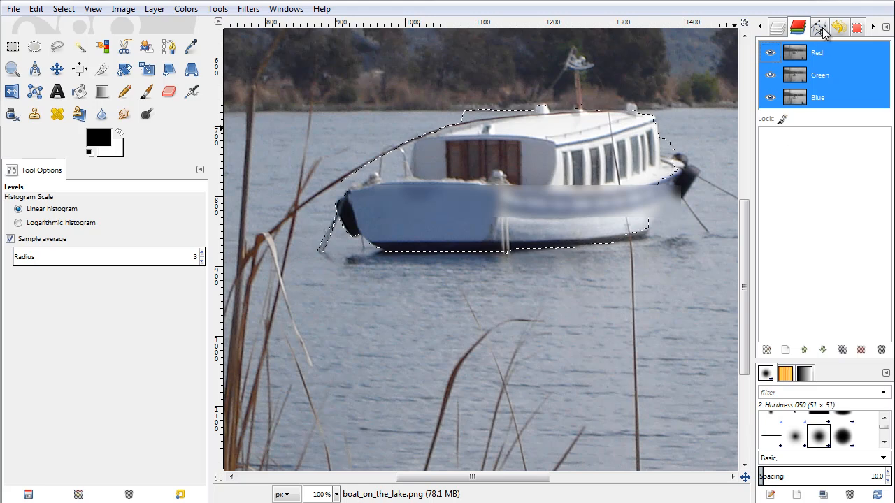
click(858, 29)
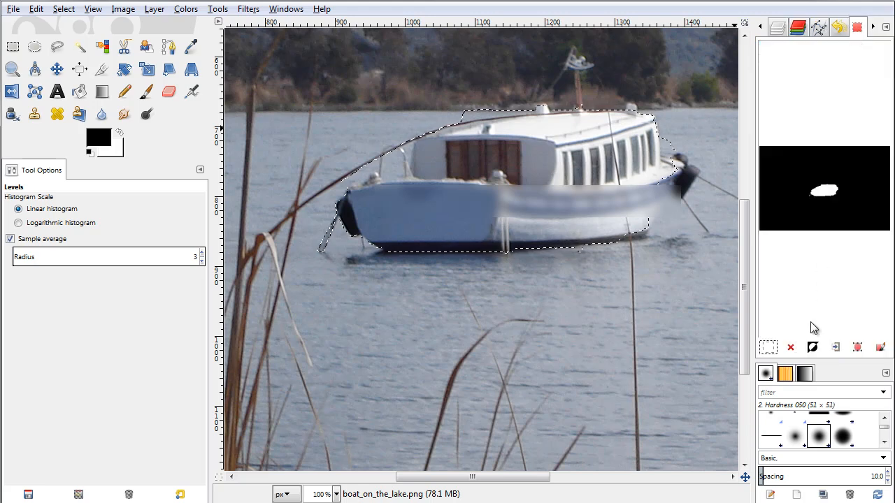
click(835, 349)
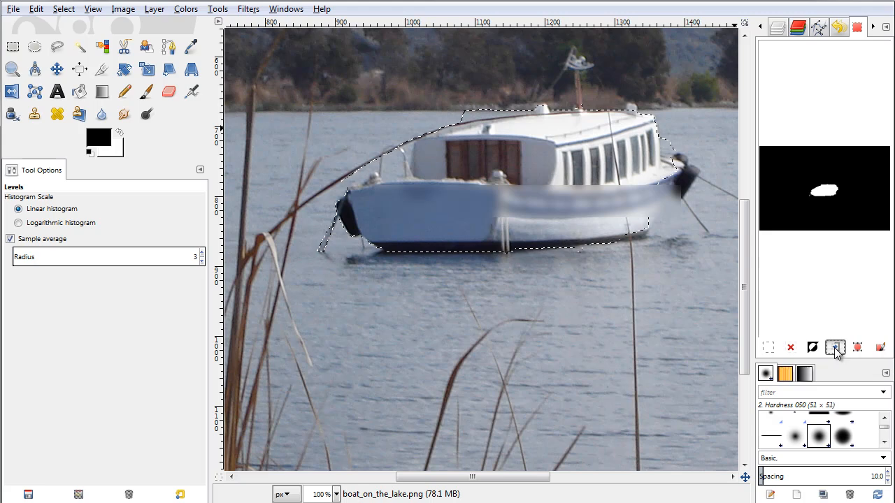
Toggle the visibility of the saved selection mask channel several times to preview the masked area, leaving it hidden.
click(773, 138)
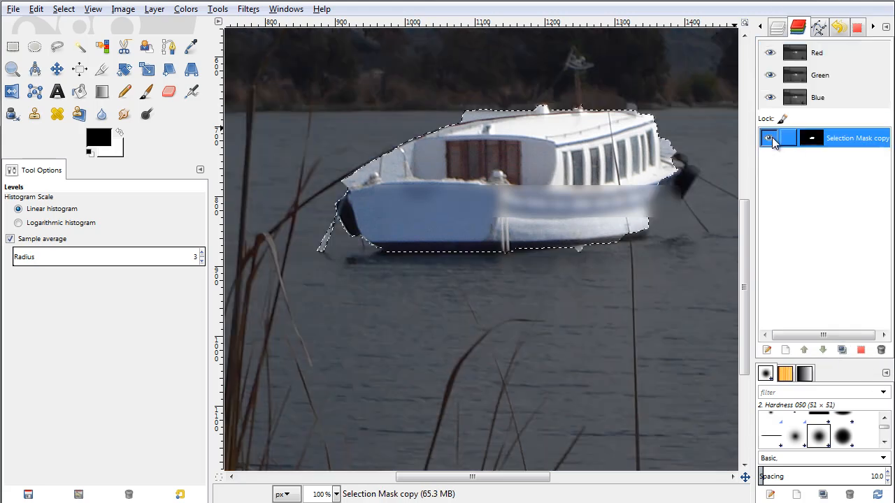
click(769, 138)
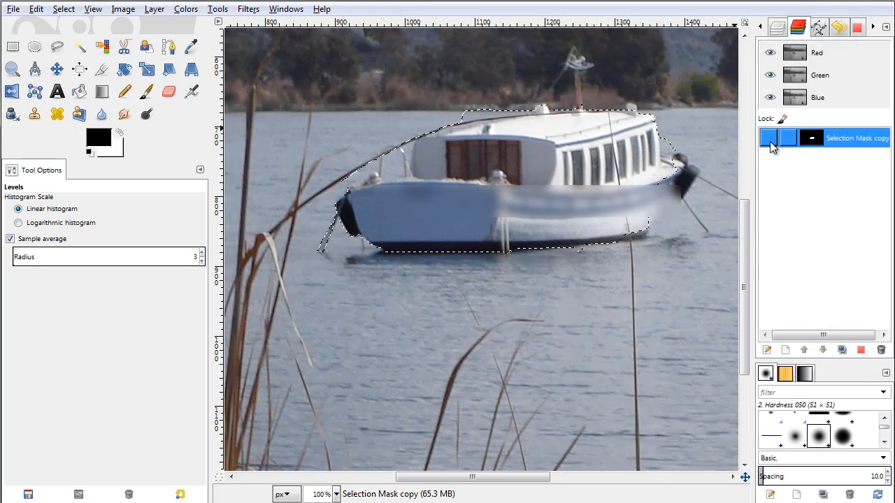
click(770, 141)
click(770, 141)
click(770, 141)
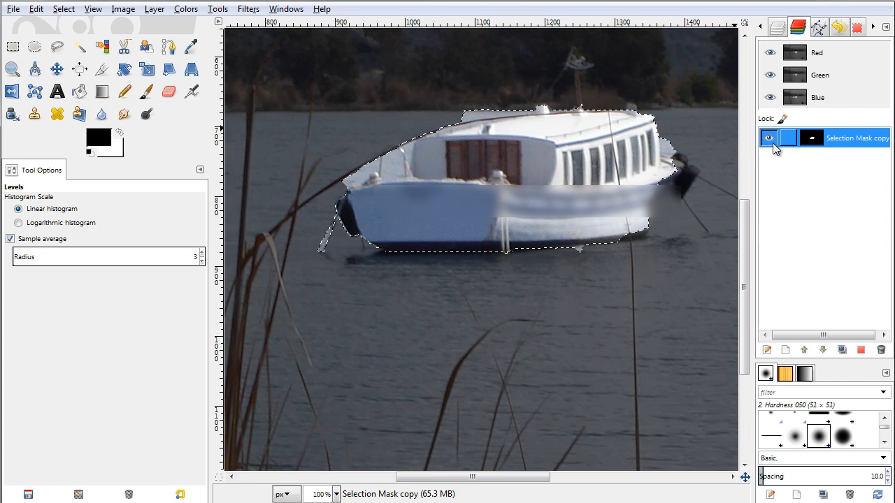
click(769, 139)
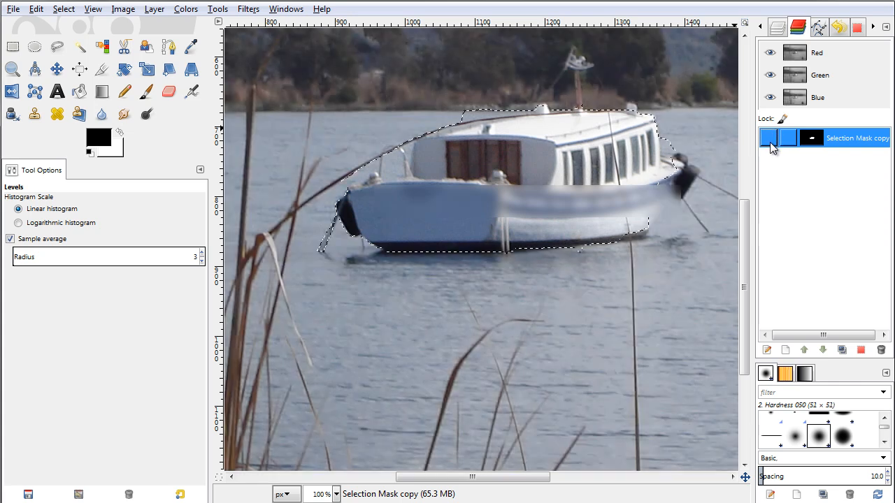
Convert the boat selection to a path and activate that path for editing so its nodes show.
click(855, 31)
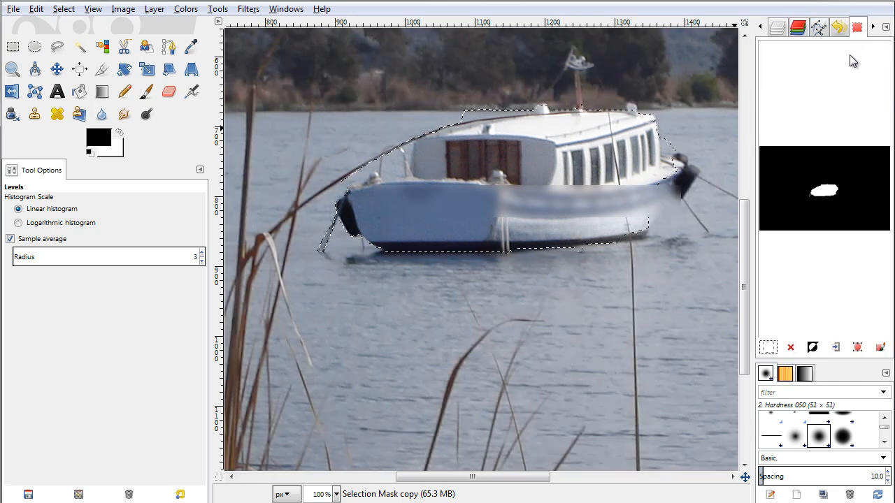
click(859, 349)
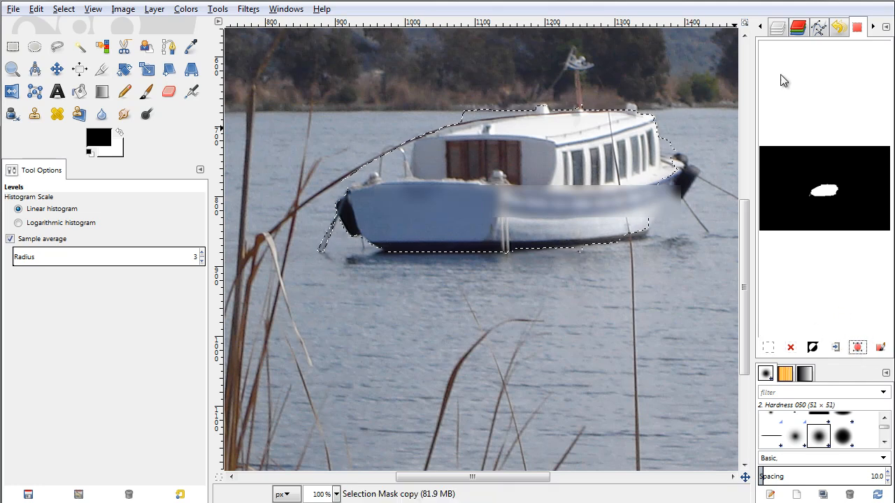
click(819, 29)
double_click(821, 75)
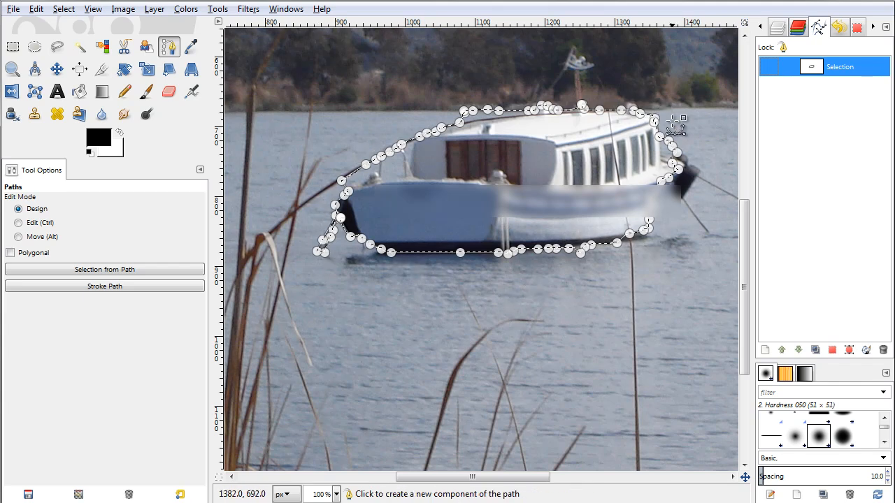
Delete the path made from the boat selection.
right_click(810, 70)
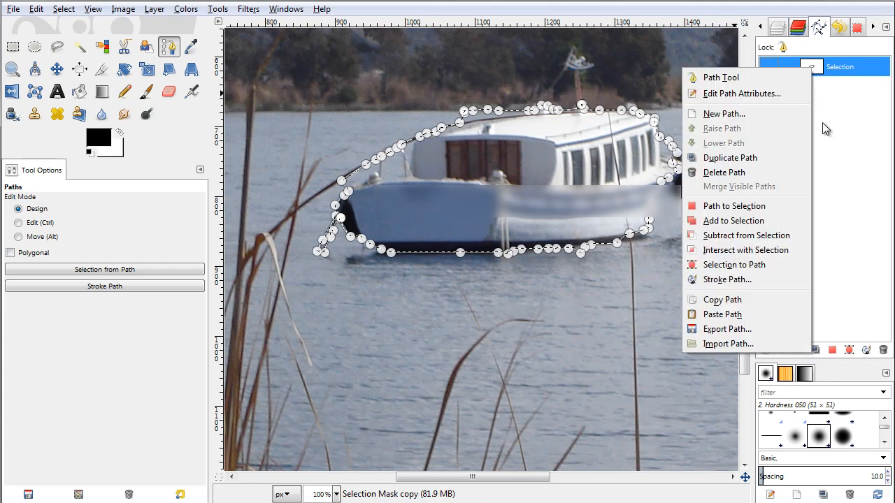
click(774, 172)
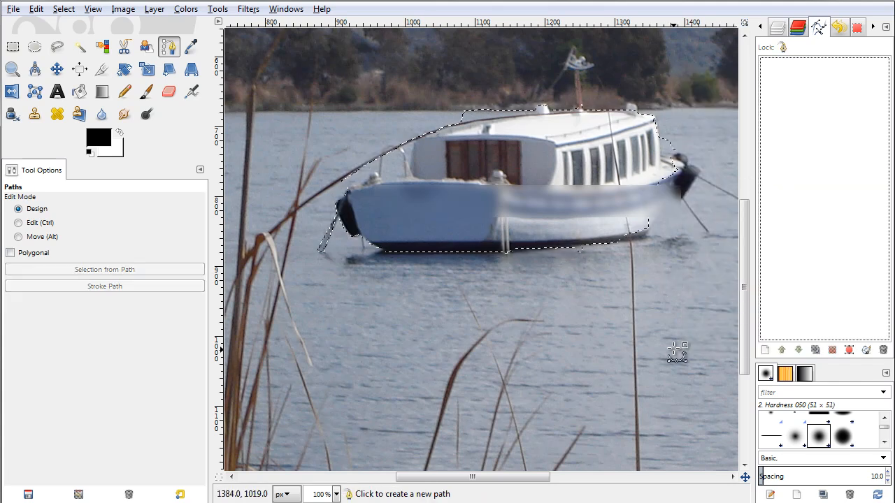